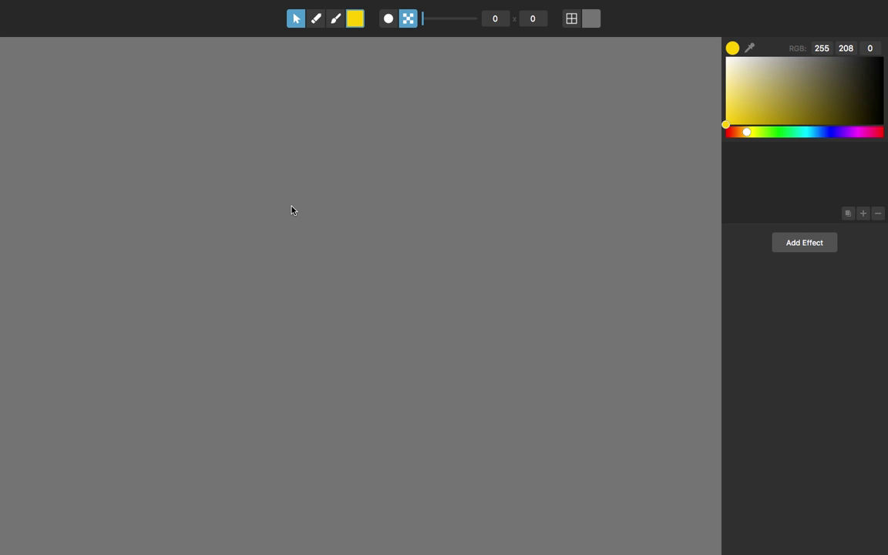
# Open lemon_alpha.png from the bottom of the file list
pyautogui.moveTo(136, 4)
pyautogui.click(91, 6)
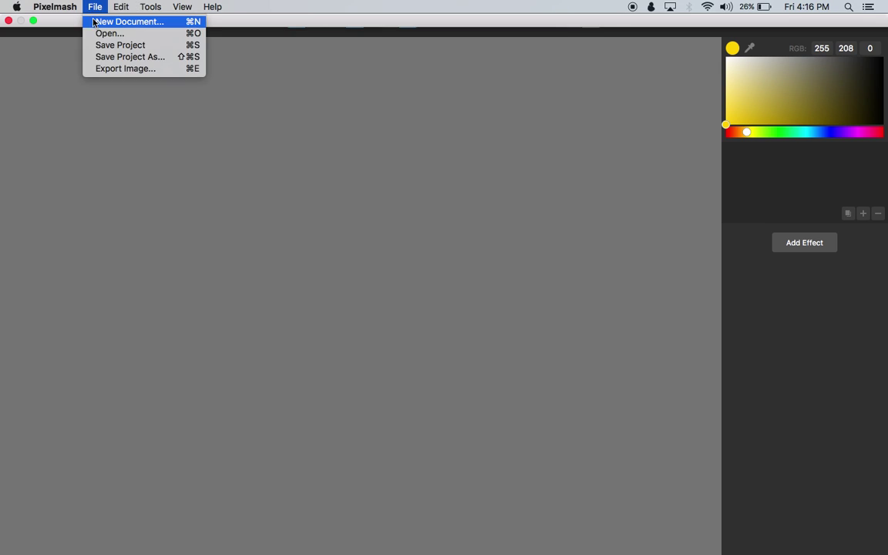
pyautogui.click(109, 33)
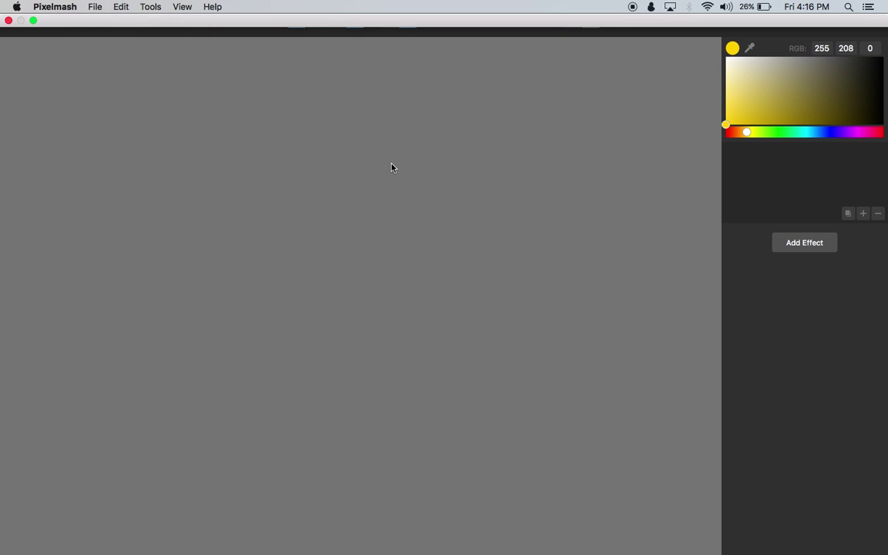
pyautogui.scroll(-5, 420, 197)
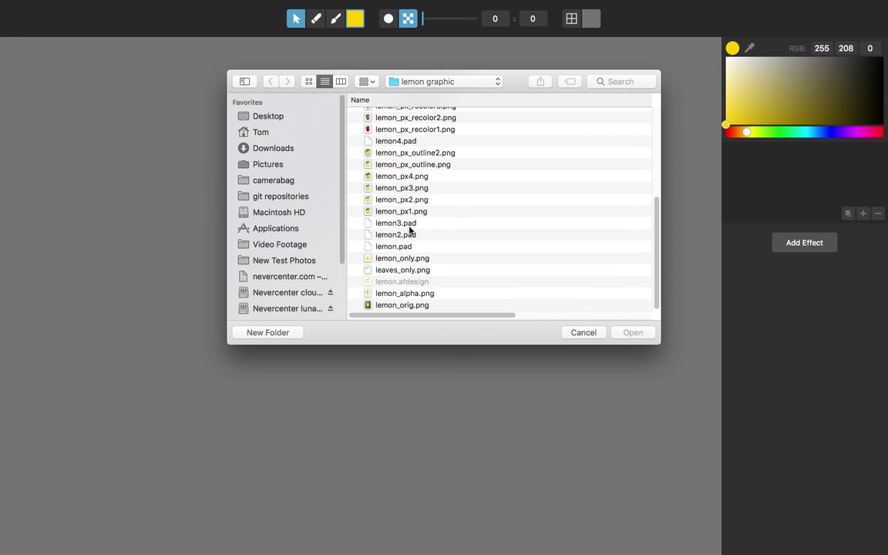
pyautogui.doubleClick(402, 293)
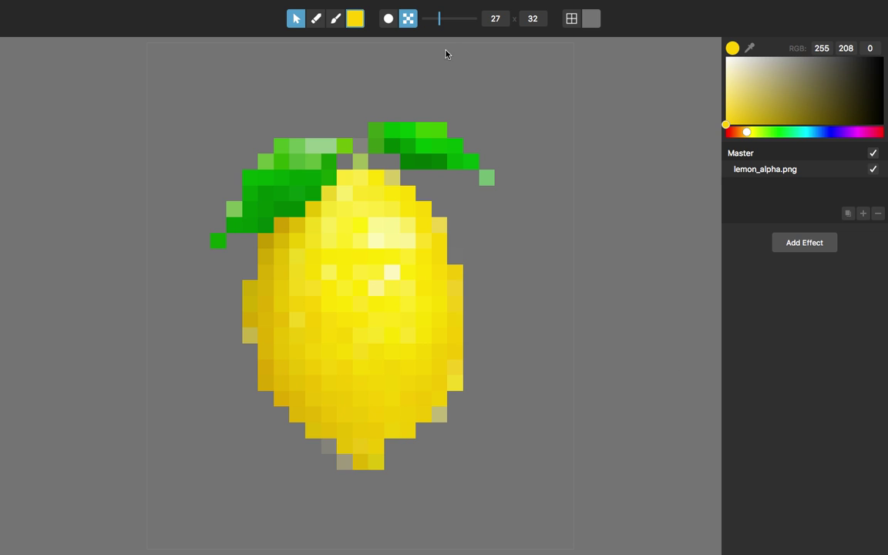
# Raise the lemon to full resolution and darken the canvas background to grey 88, 88, 88
pyautogui.moveTo(439, 19); pyautogui.dragTo(482, 18)
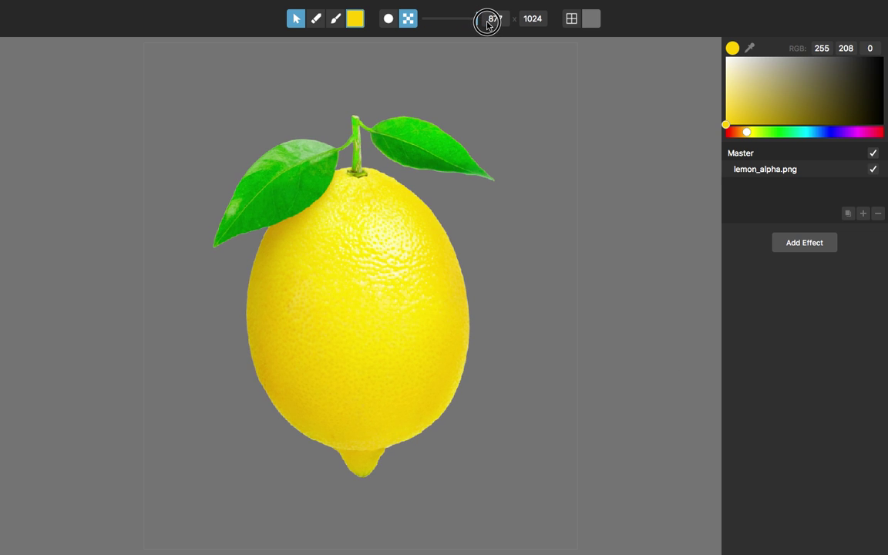
pyautogui.scroll(-3, 333, 244)
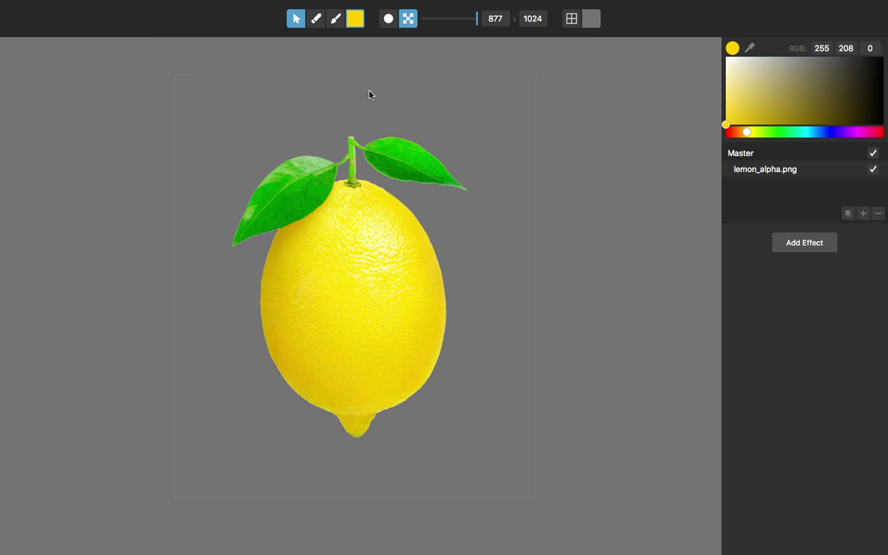
pyautogui.scroll(1, 326, 142)
pyautogui.click(591, 19)
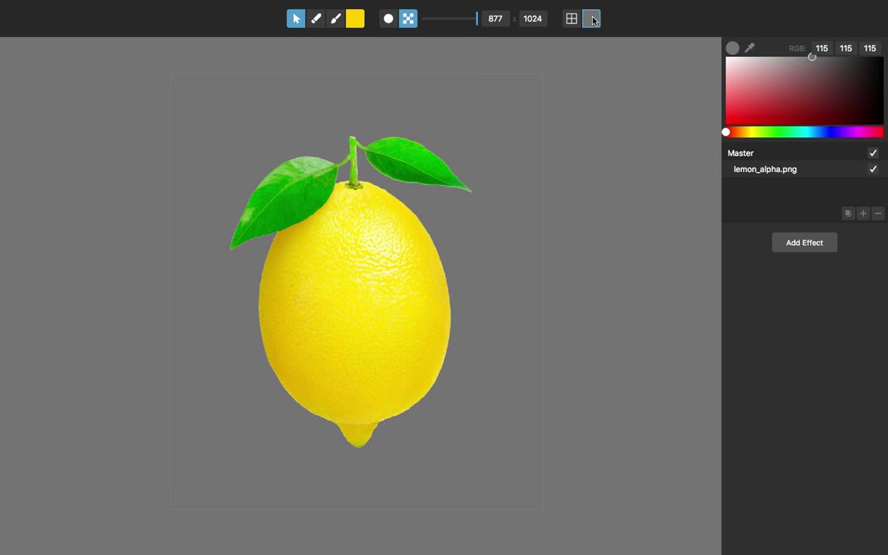
pyautogui.moveTo(756, 74); pyautogui.dragTo(828, 41)
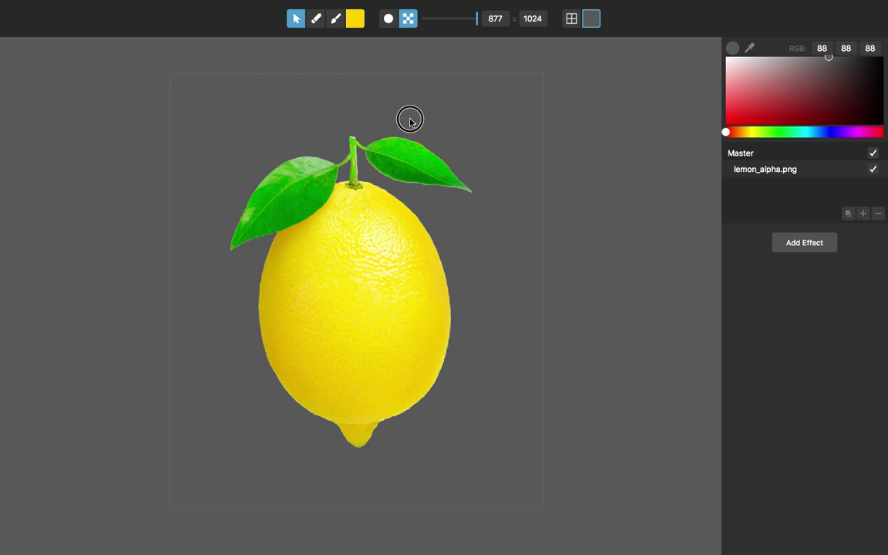
# Reduce the lemon's pixel resolution to 34 × 40
pyautogui.scroll(2, 424, 107)
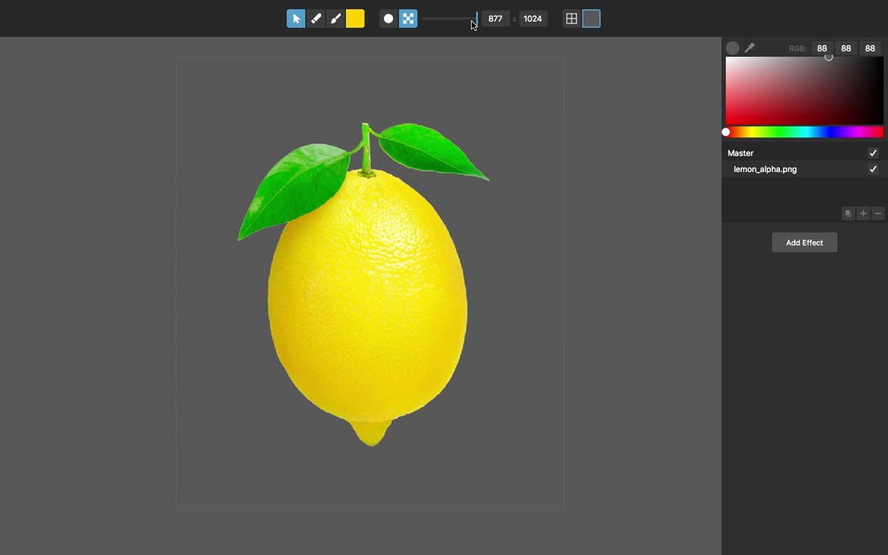
pyautogui.moveTo(473, 24); pyautogui.dragTo(442, 25)
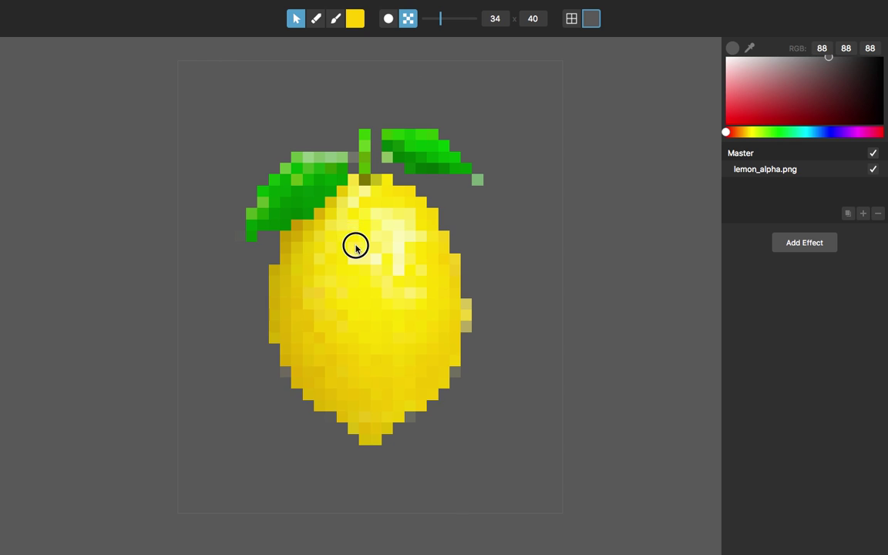
pyautogui.scroll(2, 355, 246)
# Turn on the pixel grid over the 34 × 40 lemon and zoom to inspect the pixels
pyautogui.click(571, 19)
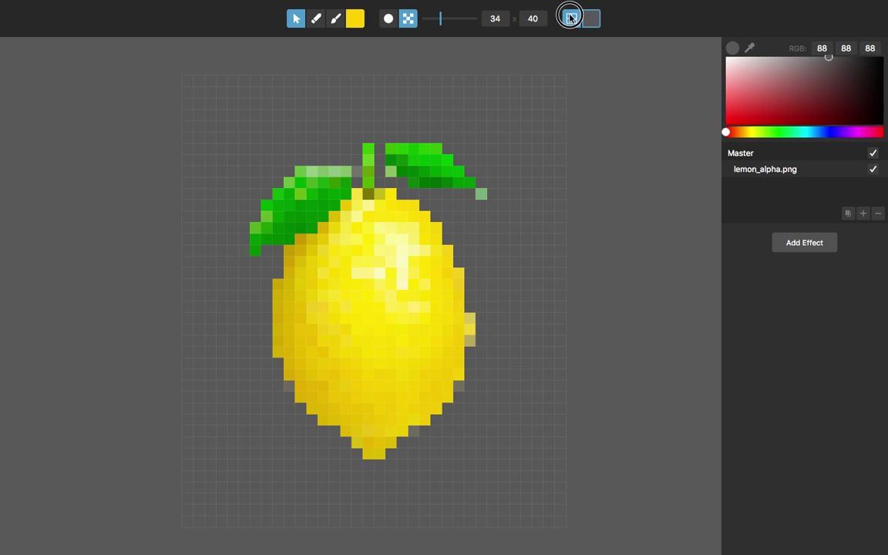
pyautogui.click(570, 22)
pyautogui.click(570, 27)
pyautogui.scroll(3, 347, 153)
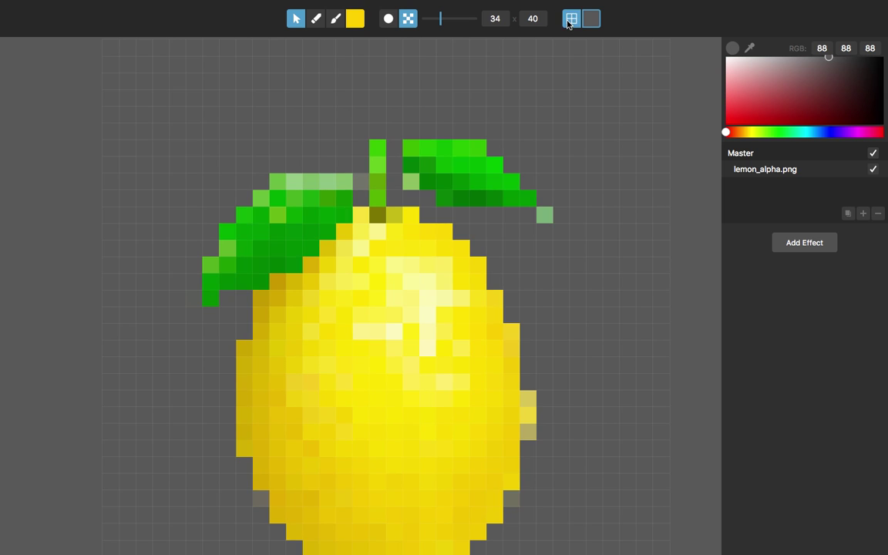
pyautogui.scroll(5, 402, 260)
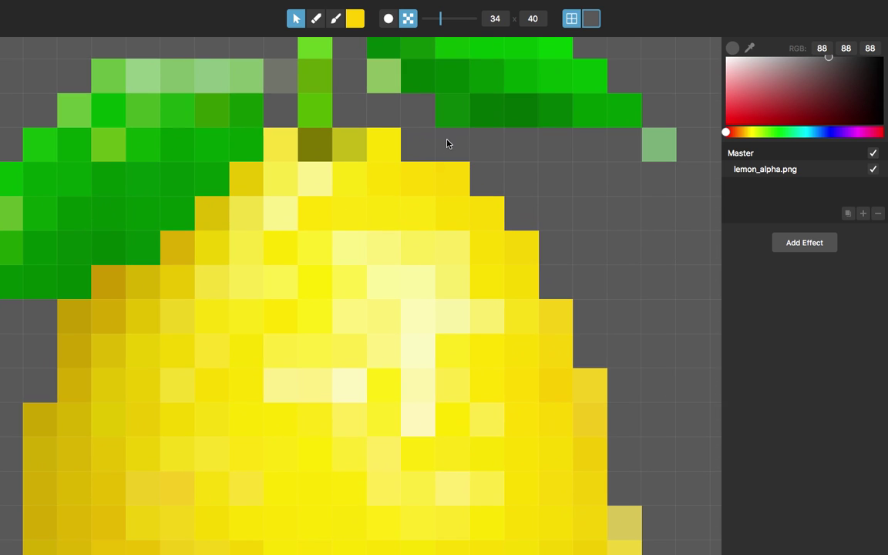
pyautogui.scroll(-5, 453, 140)
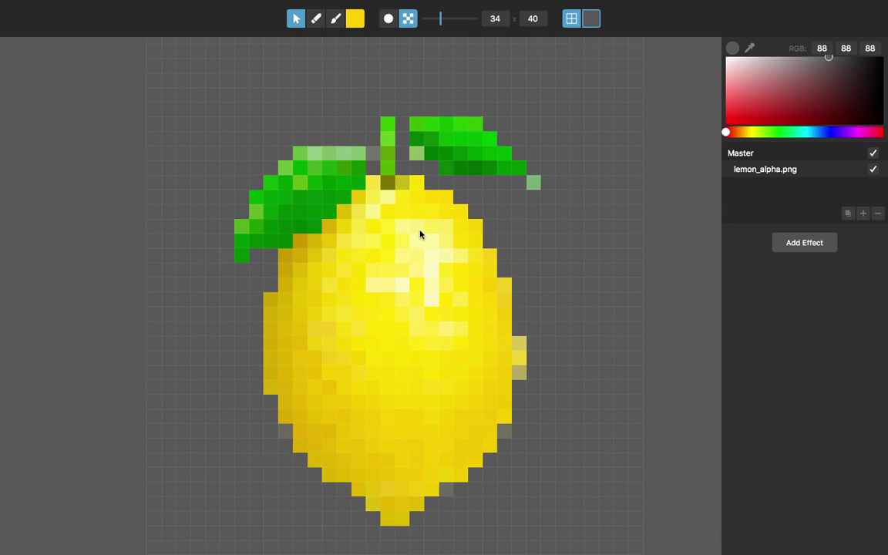
pyautogui.scroll(-2, 416, 235)
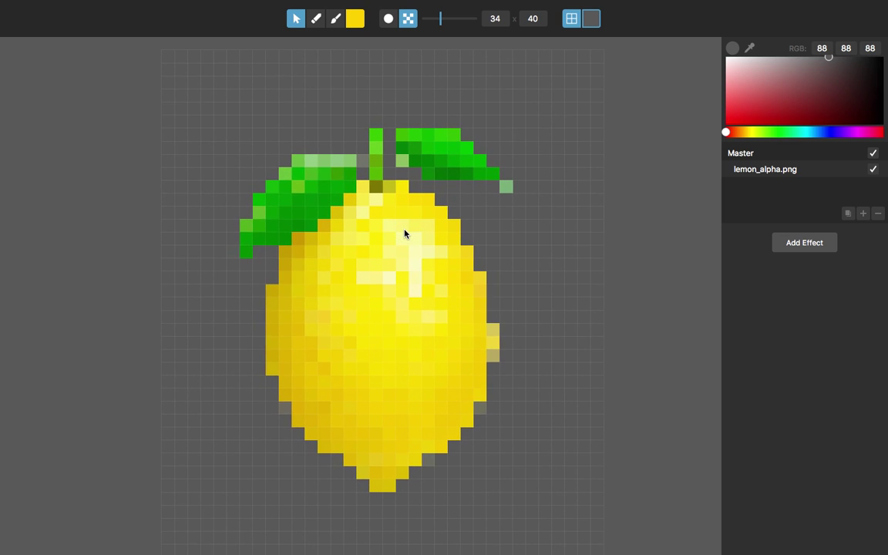
pyautogui.scroll(-1, 404, 229)
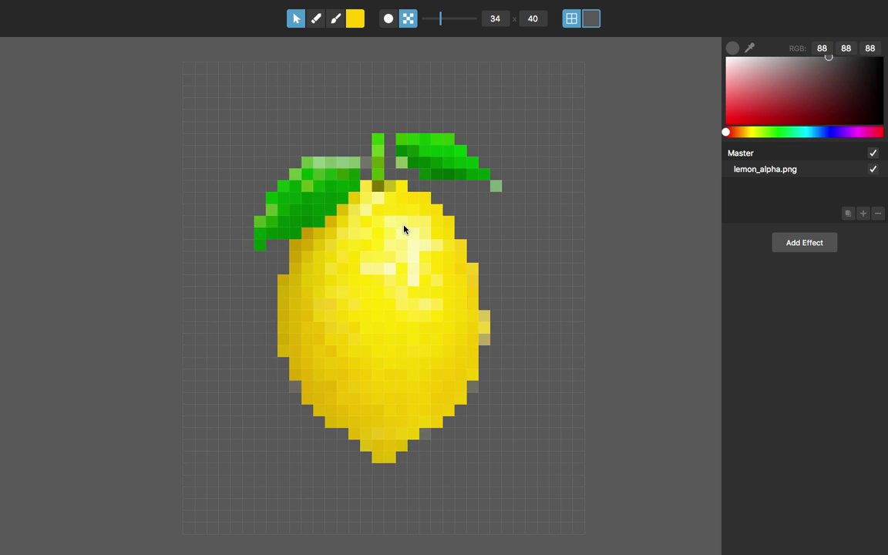
pyautogui.scroll(1, 404, 225)
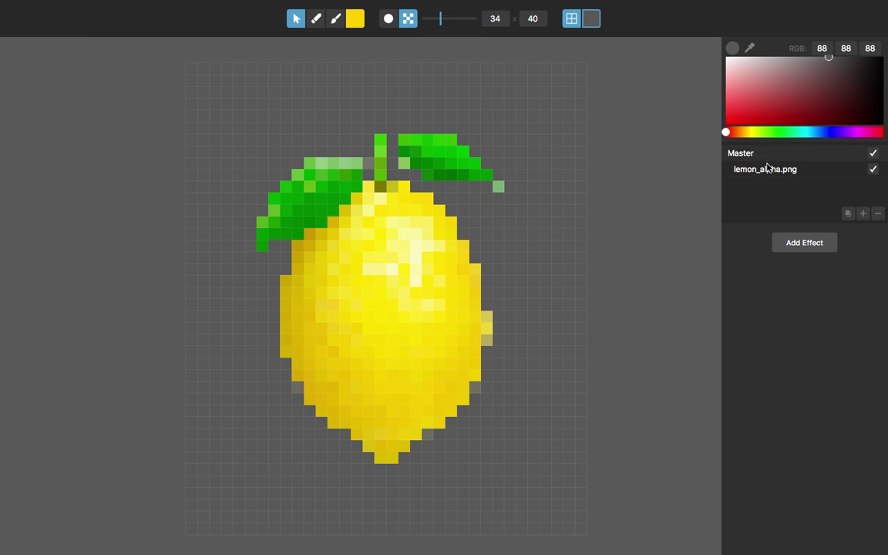
# Add the Disable Partial Alpha effect, comparing it off and on against smooth rendering
pyautogui.click(799, 245)
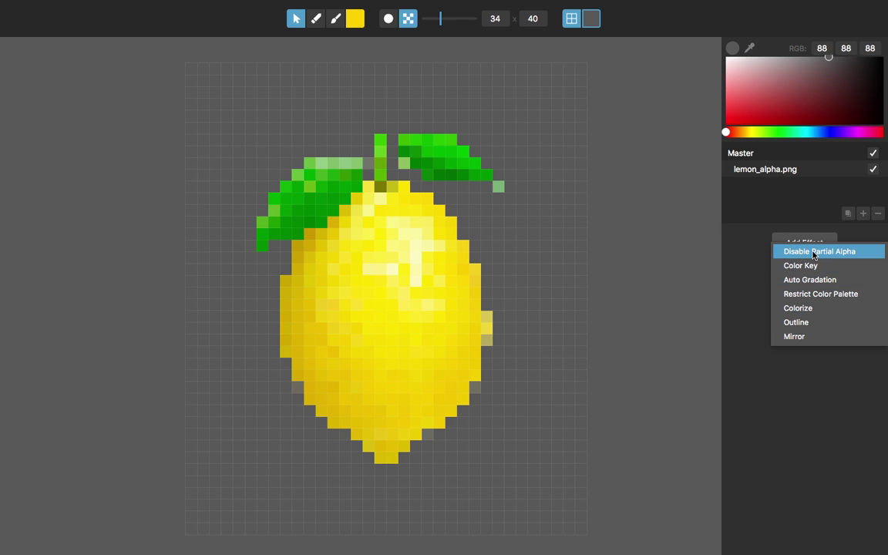
pyautogui.click(814, 253)
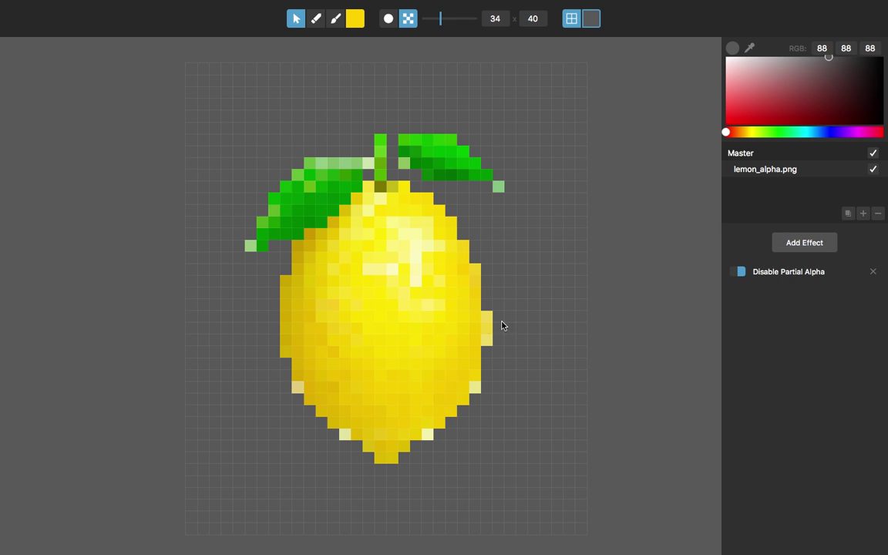
pyautogui.click(737, 271)
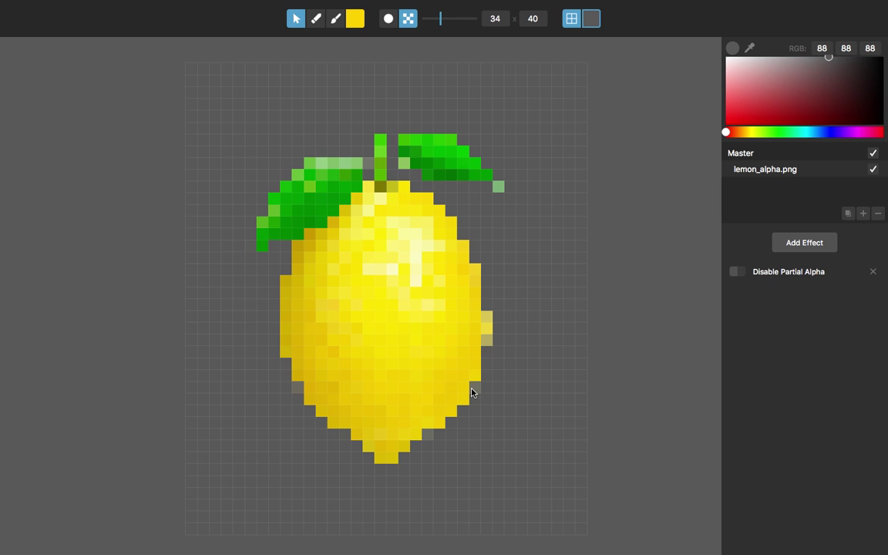
pyautogui.press('space')
pyautogui.press('space')
pyautogui.press('space')
pyautogui.press('space')
pyautogui.press('space')
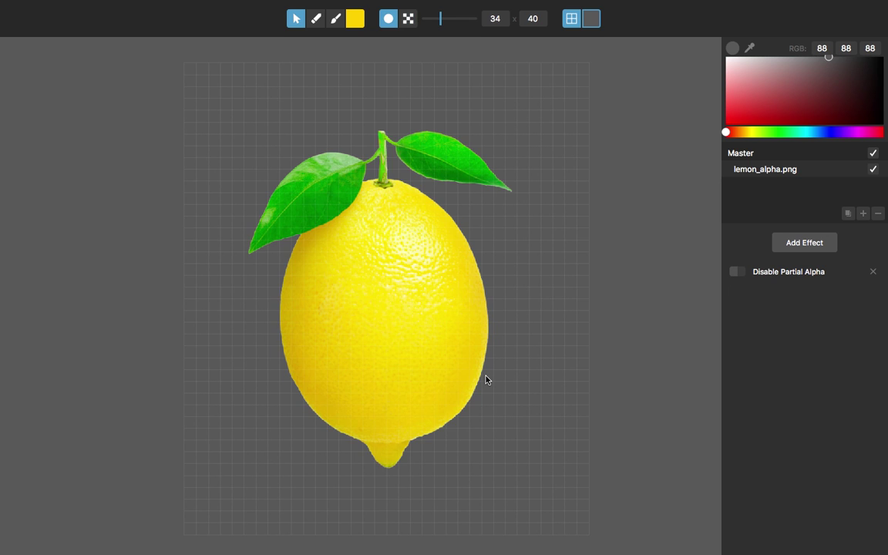
pyautogui.press('space')
pyautogui.press('space')
pyautogui.press('space')
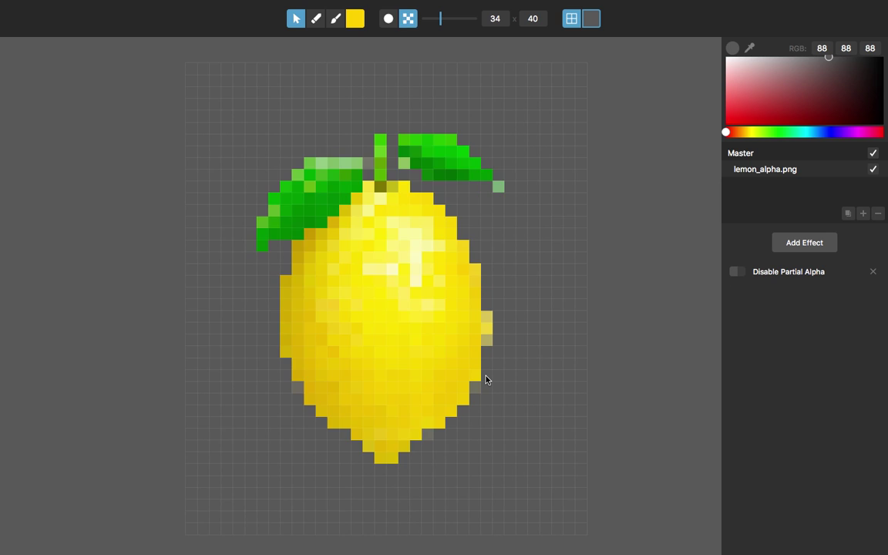
pyautogui.press('space')
pyautogui.press('space')
pyautogui.press('space')
pyautogui.press('space')
pyautogui.click(737, 273)
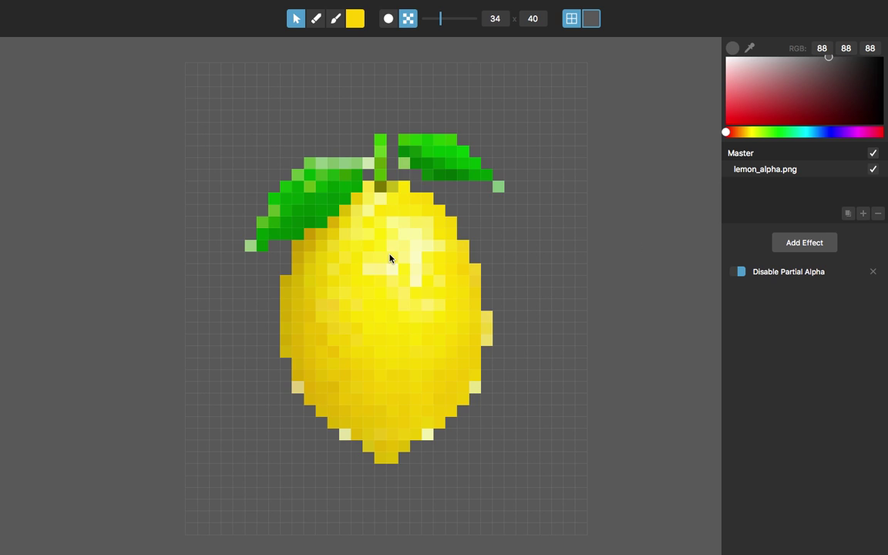
# Erase the pale edge pixels at the lemon's lower-right, lower-left and left side
pyautogui.scroll(2, 376, 308)
pyautogui.scroll(-2, 376, 313)
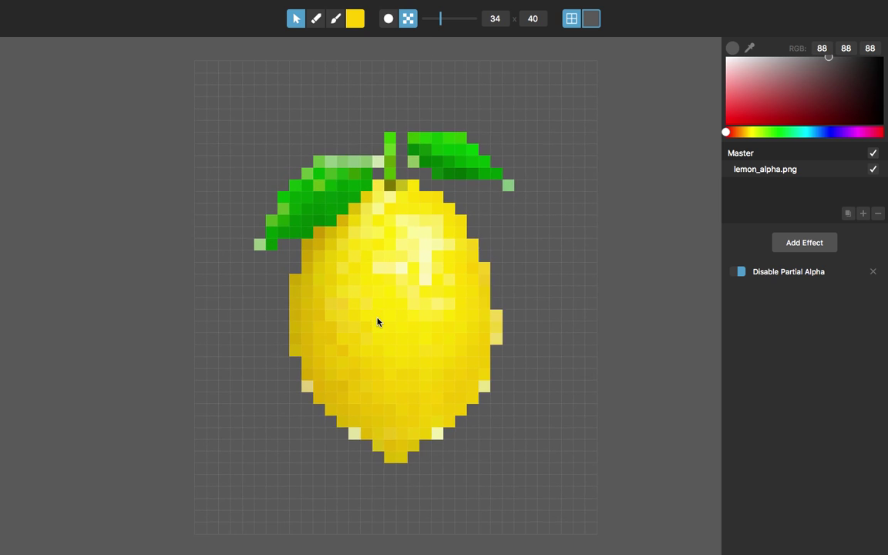
pyautogui.scroll(1, 378, 321)
pyautogui.click(316, 20)
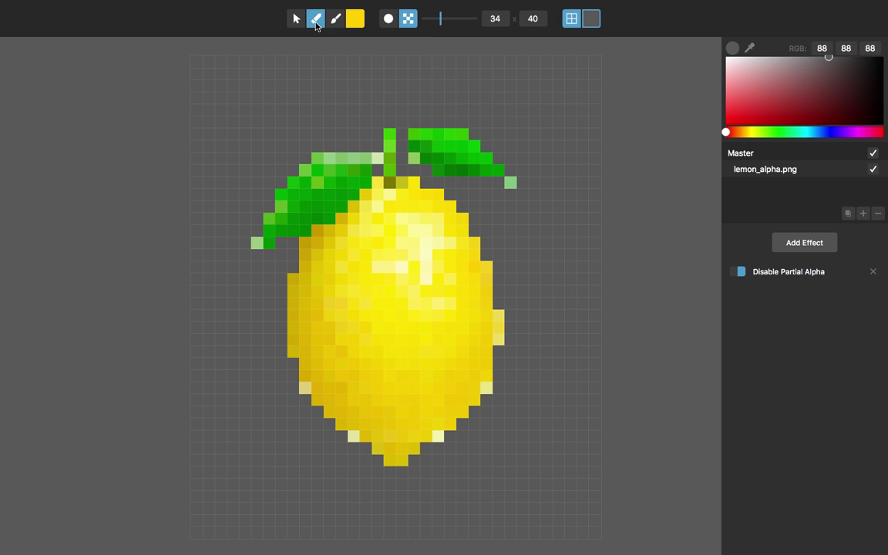
pyautogui.scroll(3, 506, 414)
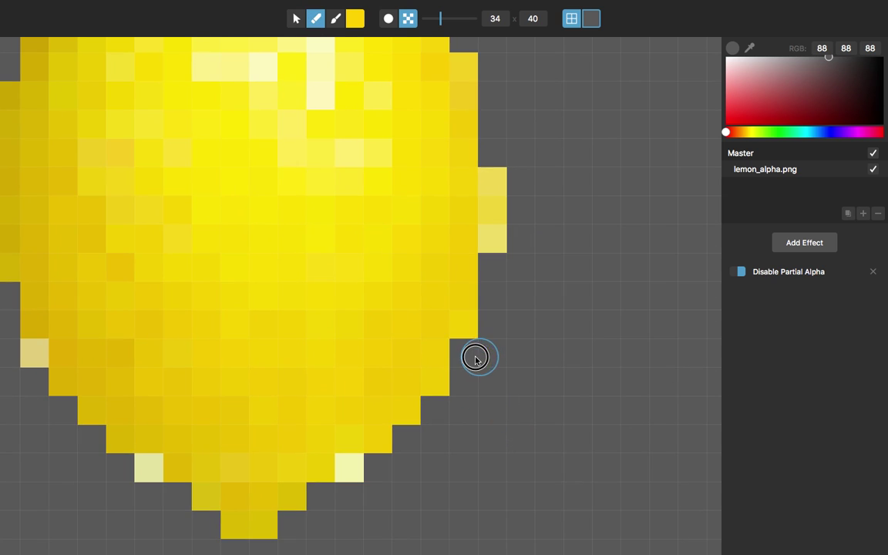
pyautogui.click(356, 480)
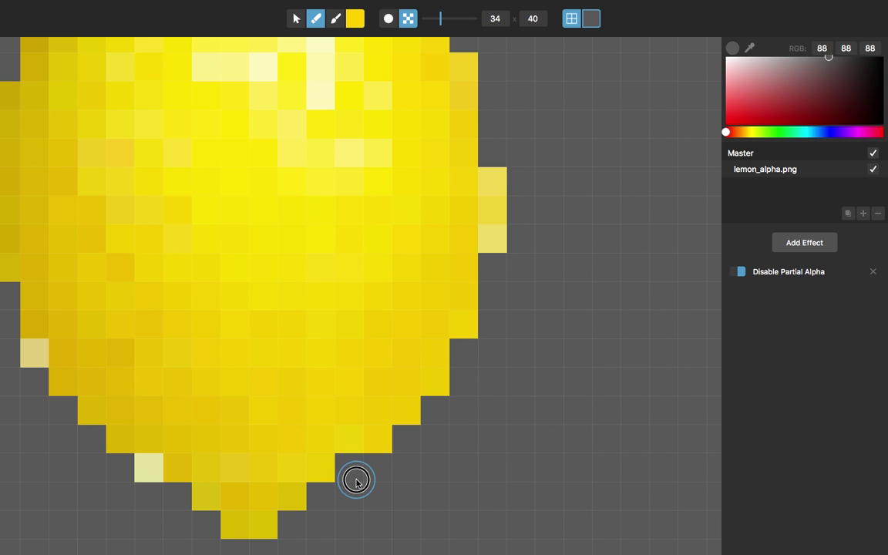
pyautogui.click(136, 476)
pyautogui.scroll(-2, 135, 476)
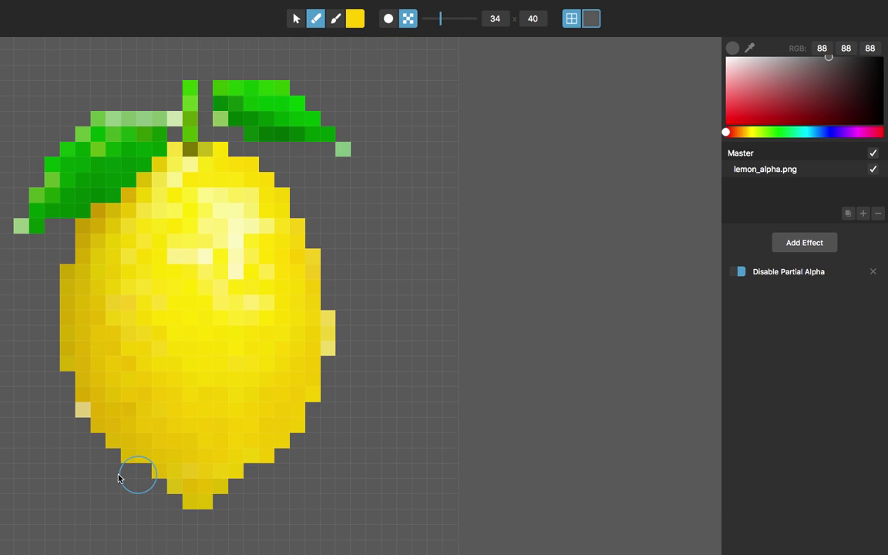
pyautogui.click(67, 424)
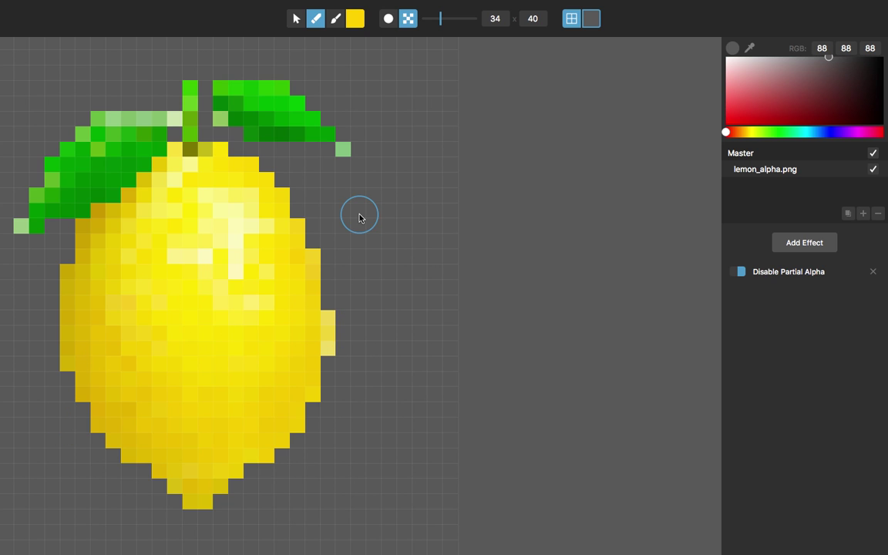
# Erase the stray pale green pixels beside the leaves and at the left leaf's tip
pyautogui.click(355, 162)
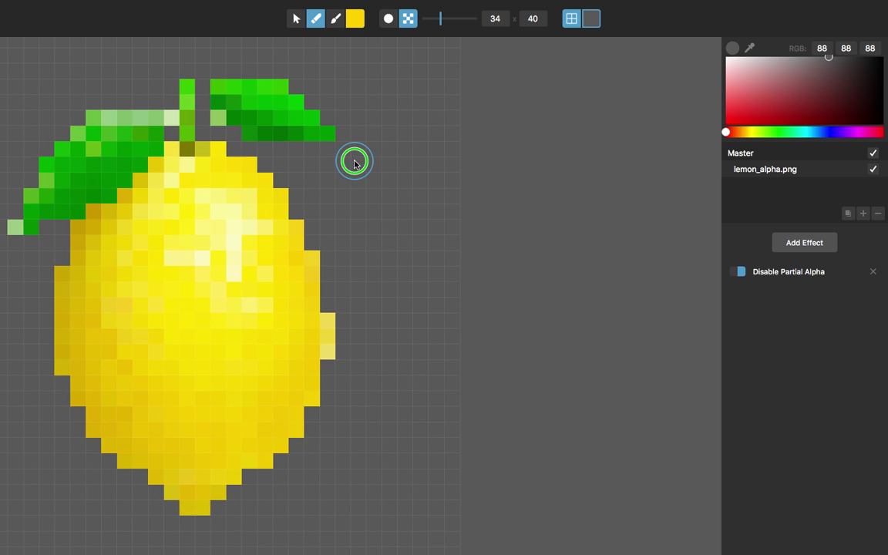
pyautogui.moveTo(354, 162); pyautogui.dragTo(504, 168)
pyautogui.click(145, 237)
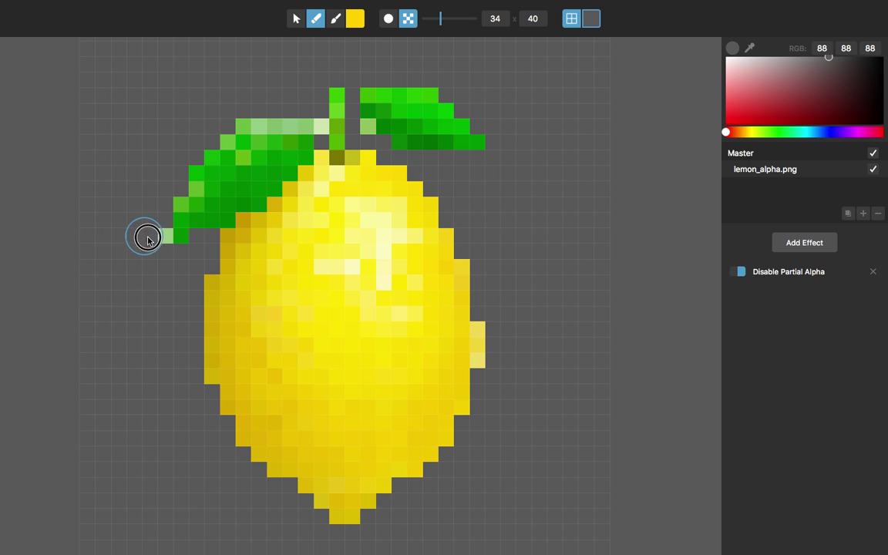
pyautogui.click(296, 18)
pyautogui.scroll(-2, 306, 284)
pyautogui.scroll(-2, 306, 284)
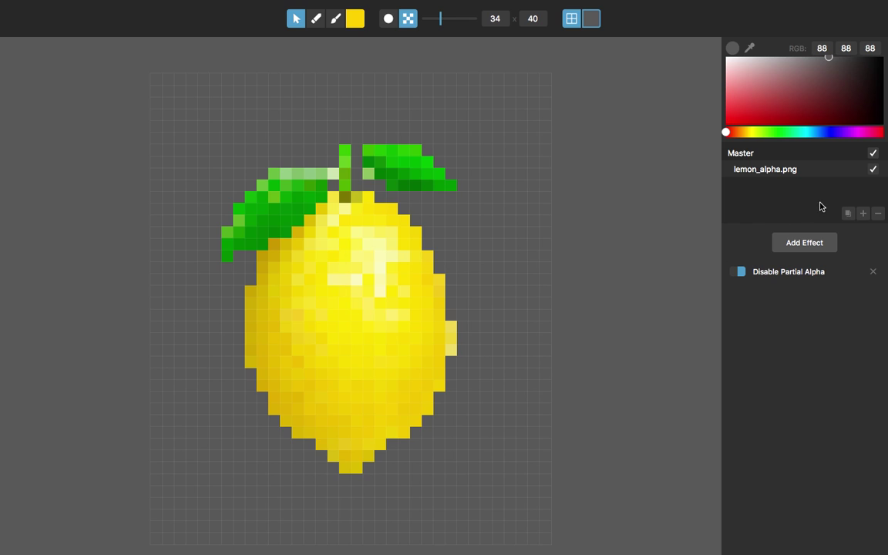
# Duplicate the lemon layer, leaving only the top copy visible
pyautogui.click(850, 216)
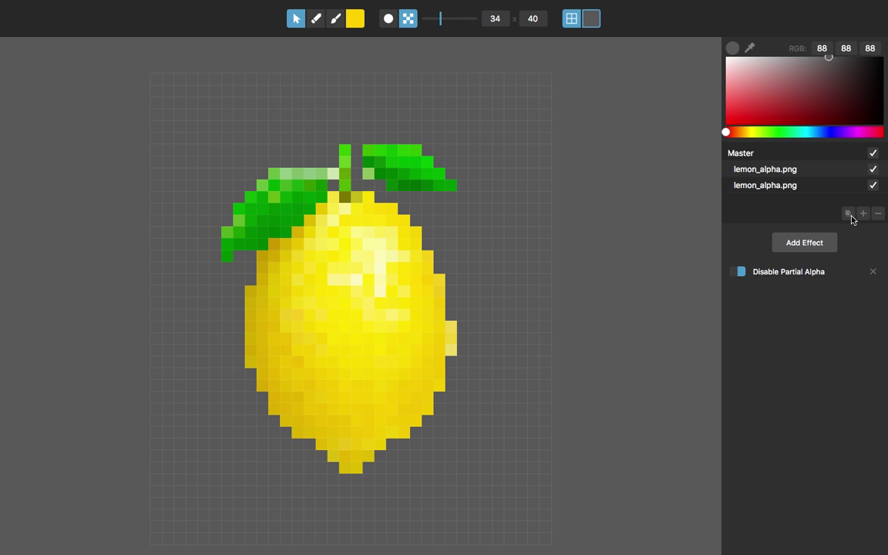
pyautogui.click(873, 170)
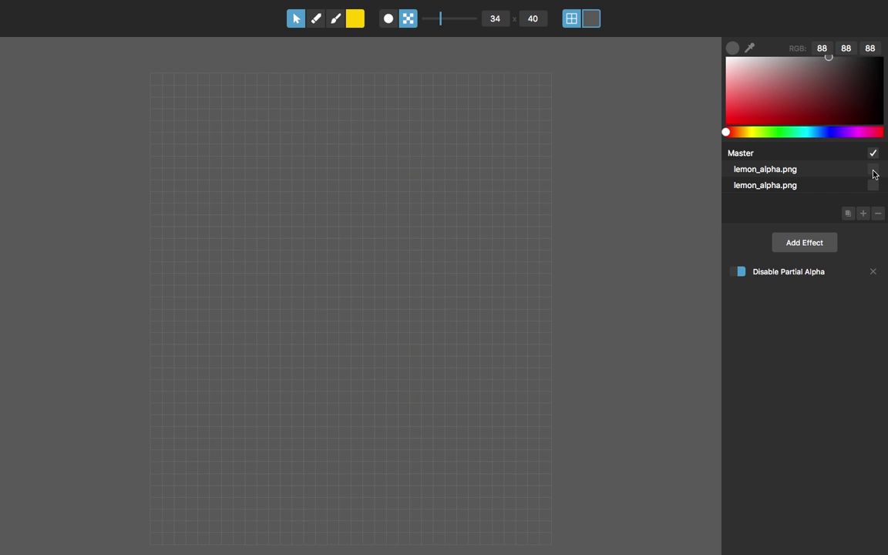
pyautogui.click(873, 185)
pyautogui.click(873, 185)
pyautogui.click(873, 170)
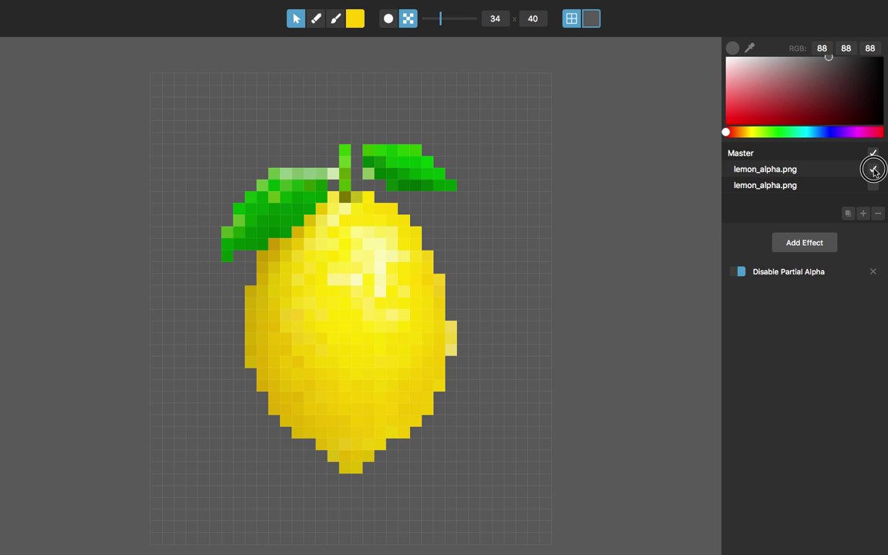
# Rename the visible lemon layer to 'leaves only'
pyautogui.doubleClick(797, 171)
pyautogui.press('super+a')
pyautogui.press('BackSpace')
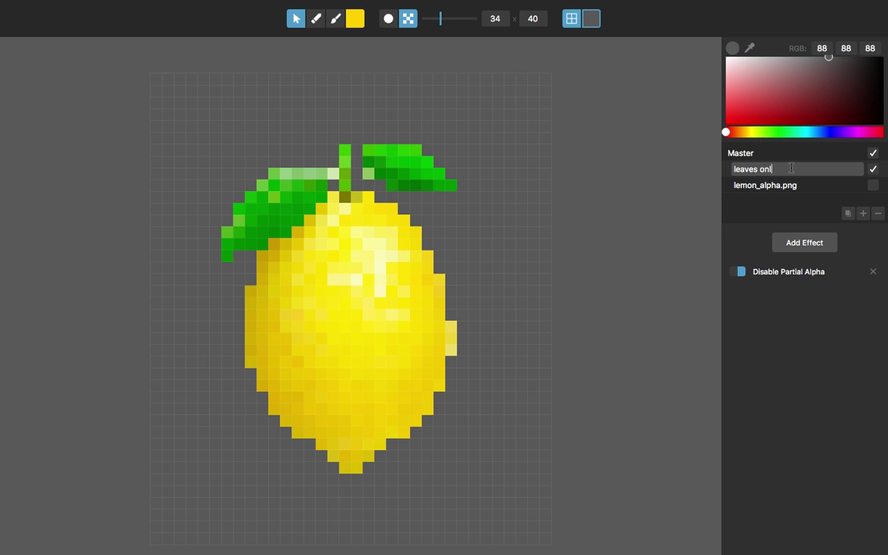
pyautogui.press('Return')
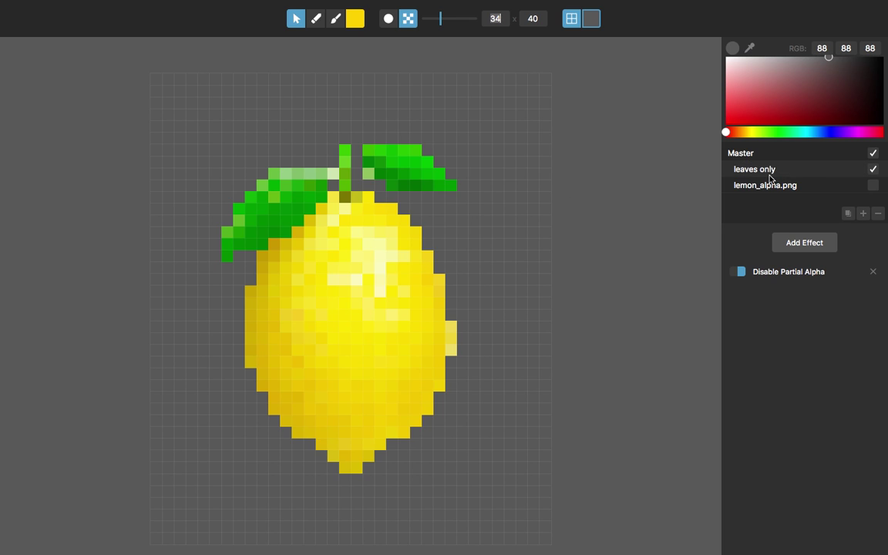
pyautogui.click(315, 21)
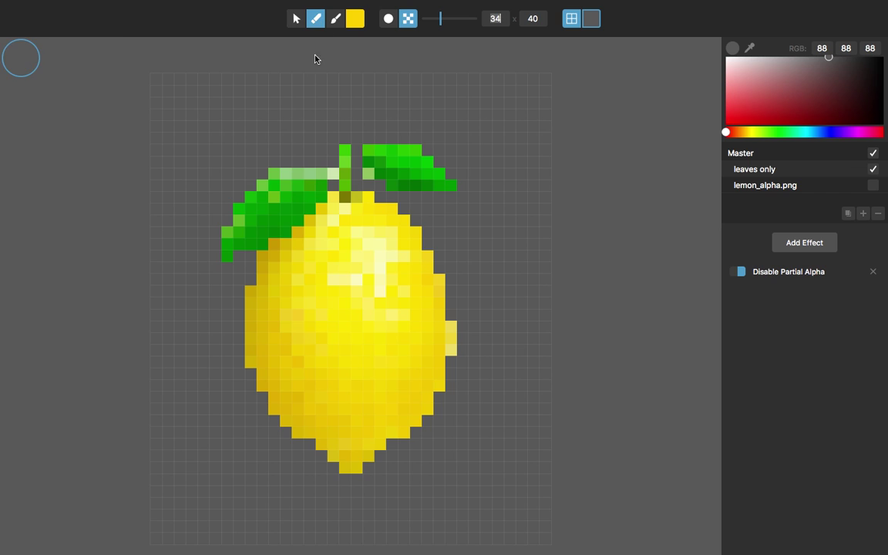
pyautogui.scroll(10, 347, 330)
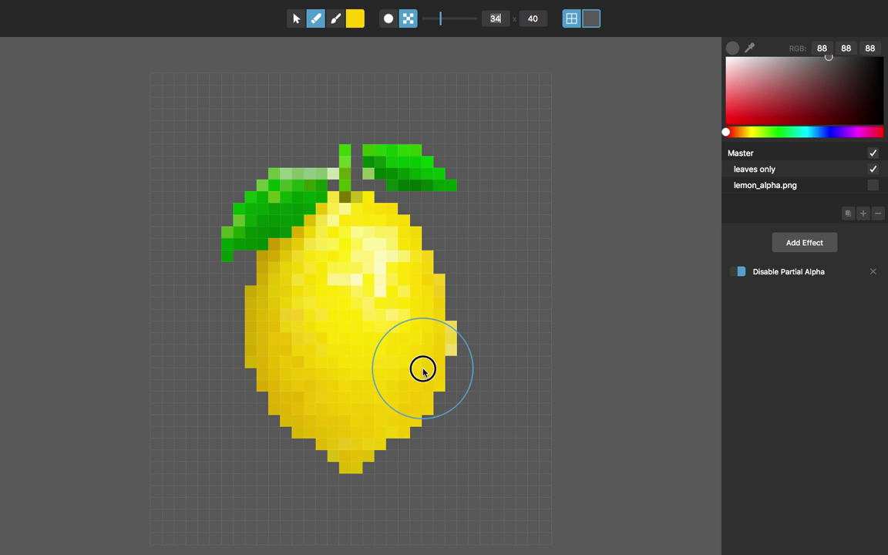
# Erase the lower and middle yellow fruit cells from the leaves only layer
pyautogui.moveTo(422, 368)
pyautogui.mouseDown()
pyautogui.moveTo(338, 483)
pyautogui.moveTo(369, 428)
pyautogui.moveTo(446, 358)
pyautogui.moveTo(301, 404)
pyautogui.moveTo(455, 292)
pyautogui.moveTo(281, 351)
pyautogui.moveTo(390, 284)
pyautogui.moveTo(432, 273)
pyautogui.moveTo(289, 311)
pyautogui.mouseUp()
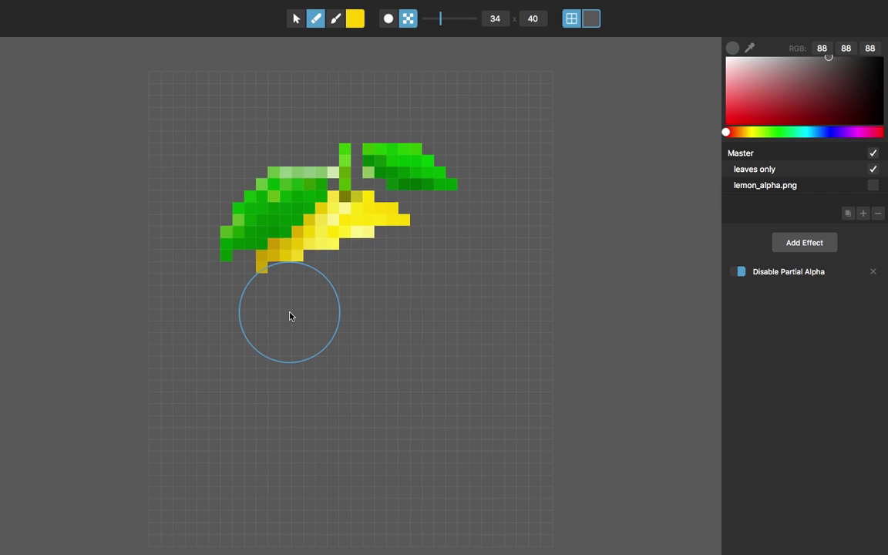
pyautogui.scroll(5, 292, 317)
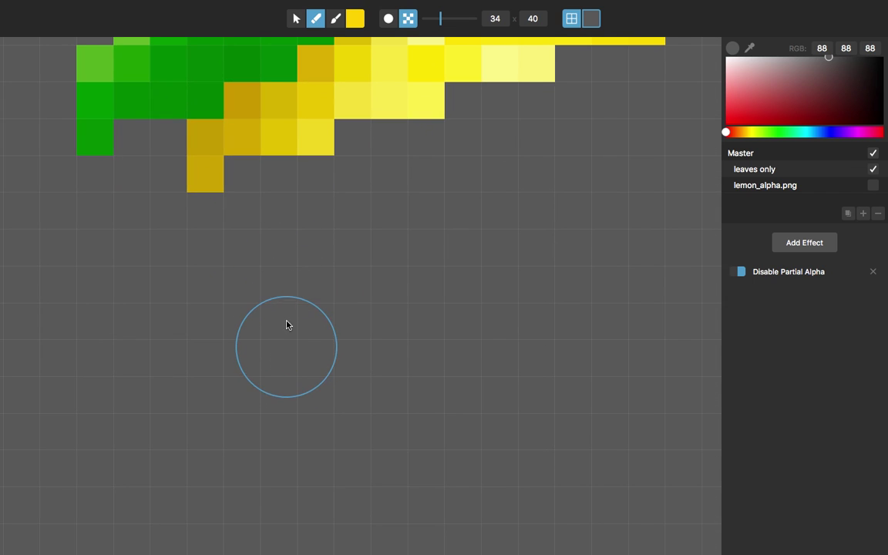
pyautogui.scroll(8, 287, 323)
pyautogui.moveTo(228, 396)
pyautogui.mouseDown()
pyautogui.moveTo(214, 359)
pyautogui.moveTo(226, 344)
pyautogui.moveTo(208, 337)
pyautogui.moveTo(286, 328)
pyautogui.moveTo(293, 319)
pyautogui.moveTo(261, 293)
pyautogui.moveTo(517, 266)
pyautogui.moveTo(610, 221)
pyautogui.moveTo(597, 171)
pyautogui.moveTo(569, 168)
pyautogui.moveTo(424, 225)
pyautogui.moveTo(388, 228)
pyautogui.mouseUp()
pyautogui.scroll(1, 388, 229)
pyautogui.scroll(1, 388, 230)
# Clear the remaining yellow cells around the stem, leaving only leaves and stem
pyautogui.moveTo(274, 238)
pyautogui.mouseDown()
pyautogui.moveTo(238, 229)
pyautogui.moveTo(337, 158)
pyautogui.mouseUp()
pyautogui.moveTo(406, 183); pyautogui.dragTo(273, 464)
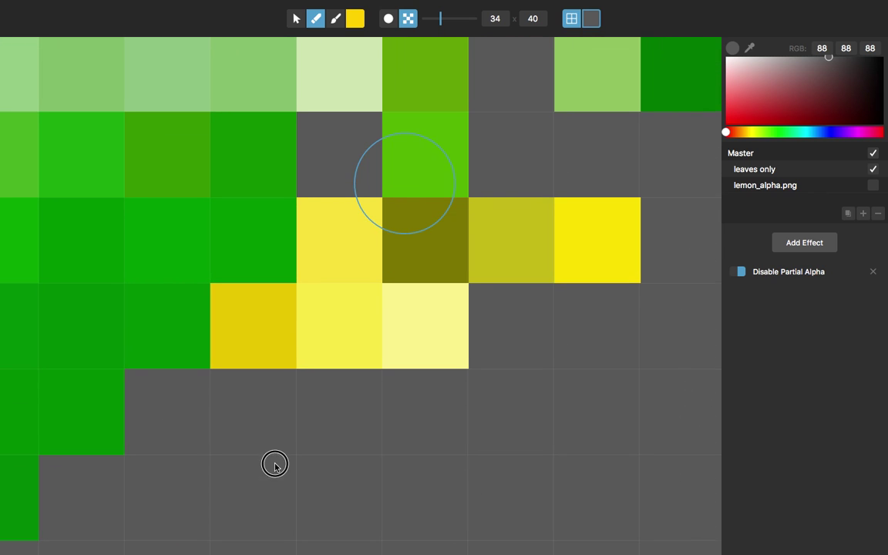
pyautogui.moveTo(281, 375)
pyautogui.mouseDown()
pyautogui.moveTo(274, 350)
pyautogui.moveTo(384, 347)
pyautogui.moveTo(465, 362)
pyautogui.moveTo(459, 377)
pyautogui.moveTo(528, 293)
pyautogui.moveTo(607, 263)
pyautogui.moveTo(521, 246)
pyautogui.mouseUp()
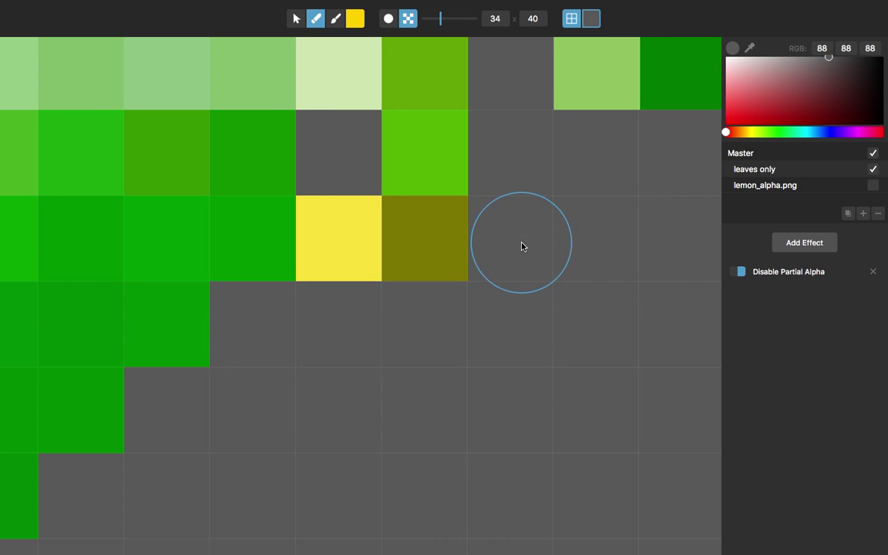
pyautogui.click(340, 248)
pyautogui.scroll(-1, 337, 246)
pyautogui.scroll(-1, 337, 245)
pyautogui.scroll(2, 336, 255)
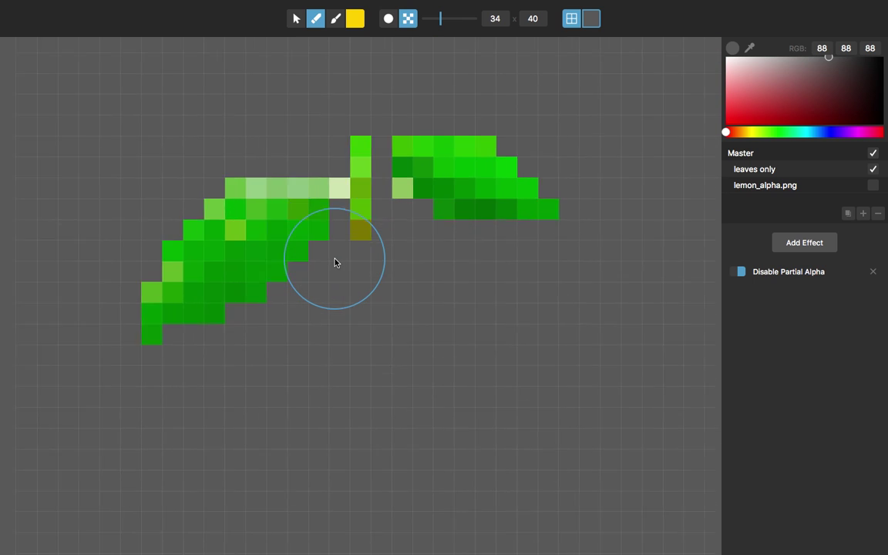
pyautogui.click(296, 20)
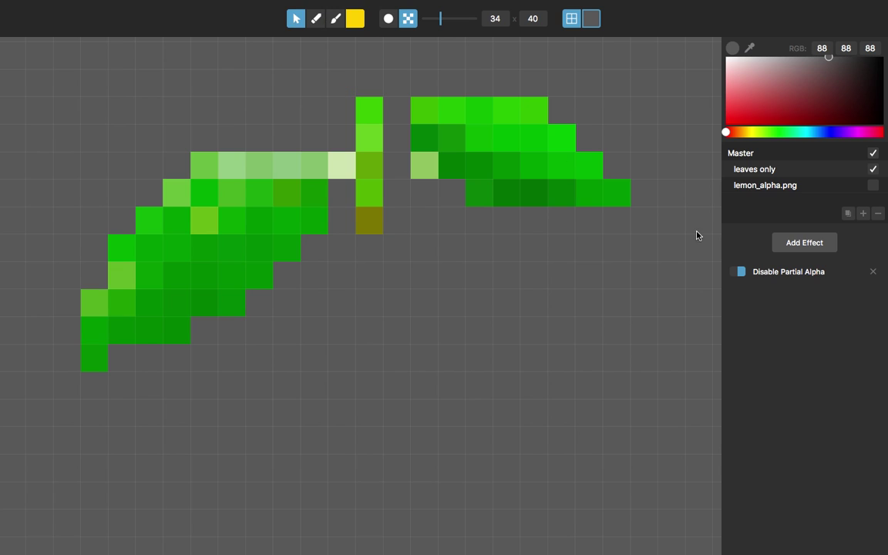
# Toggle the lemon_alpha.png layer on and off to compare it with leaves only
pyautogui.click(874, 187)
pyautogui.click(874, 186)
pyautogui.click(874, 187)
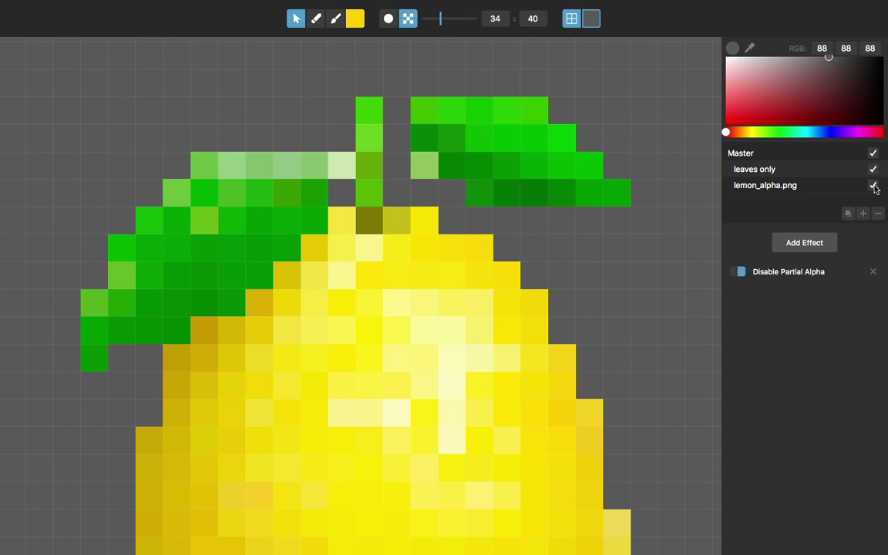
pyautogui.click(874, 186)
pyautogui.click(874, 187)
pyautogui.click(874, 187)
pyautogui.click(874, 186)
pyautogui.click(874, 186)
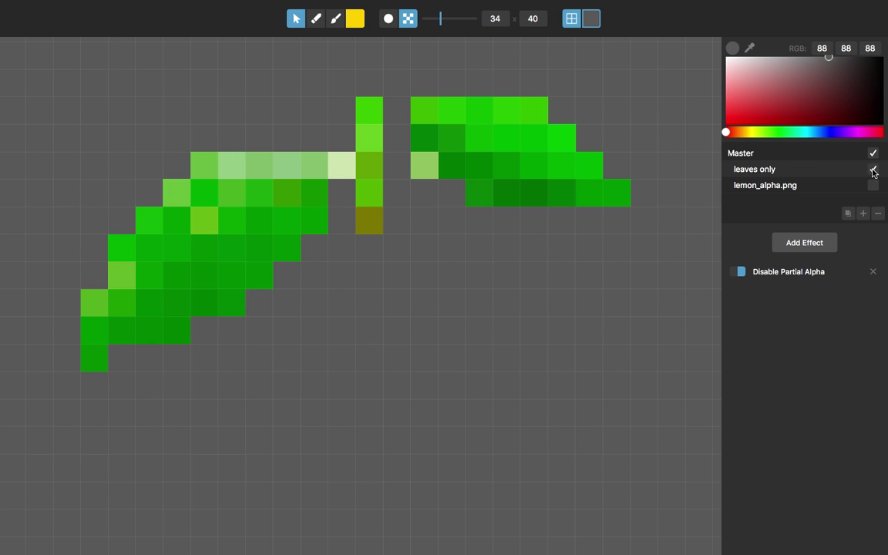
# Hide leaves only, show the lemon_alpha.png layer and rename it 'fruit only'
pyautogui.click(873, 170)
pyautogui.click(874, 186)
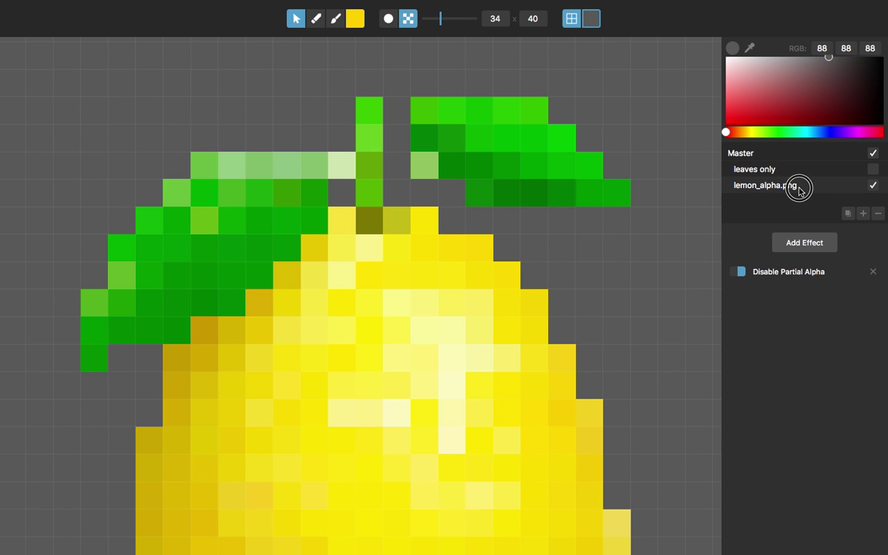
pyautogui.doubleClick(799, 189)
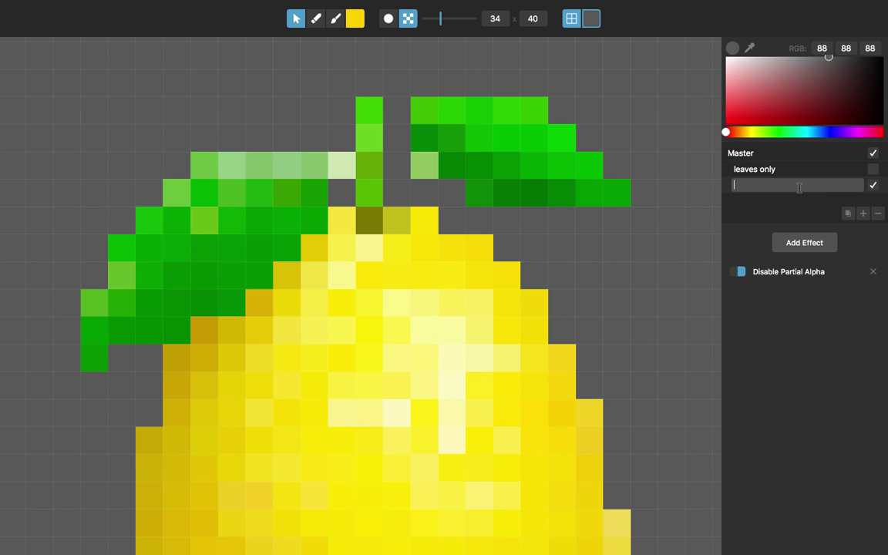
pyautogui.press('Return')
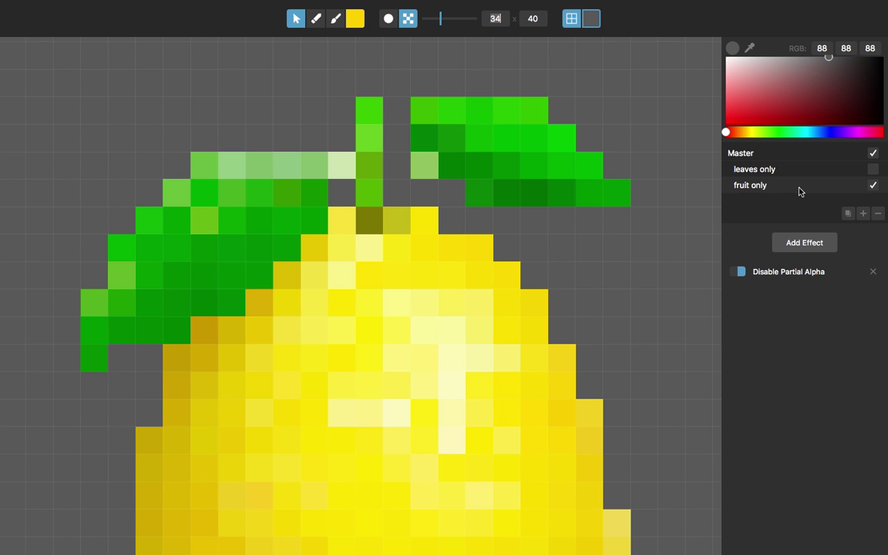
pyautogui.scroll(-5, 591, 236)
pyautogui.scroll(3, 590, 235)
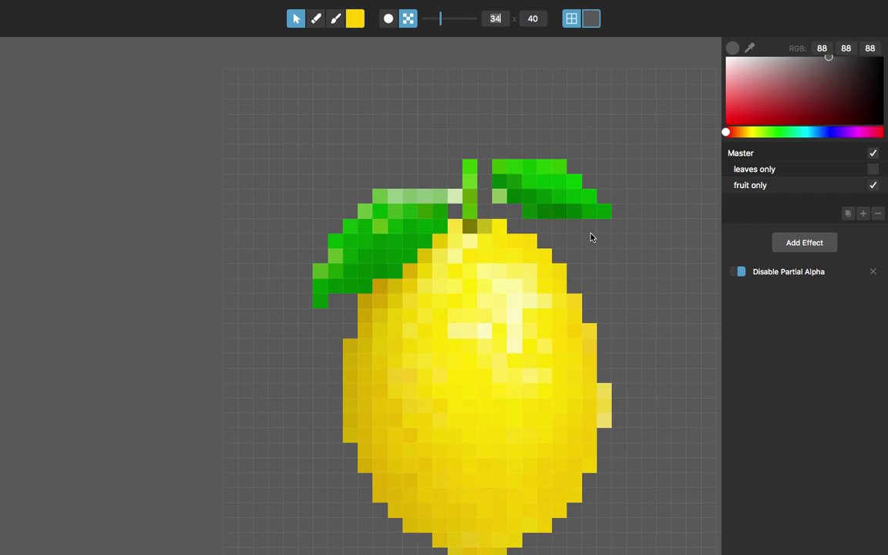
pyautogui.click(315, 20)
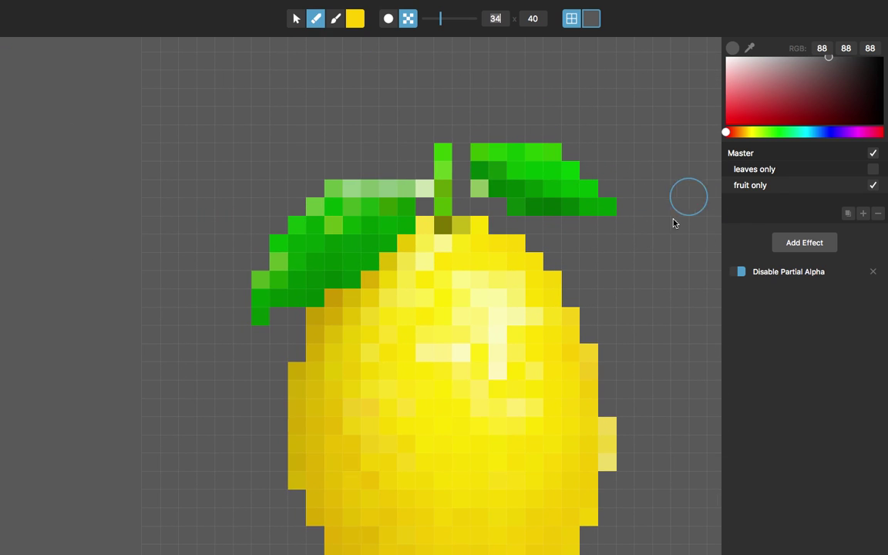
# Erase the right leaf's green pixels from the fruit only layer
pyautogui.scroll(2, 578, 212)
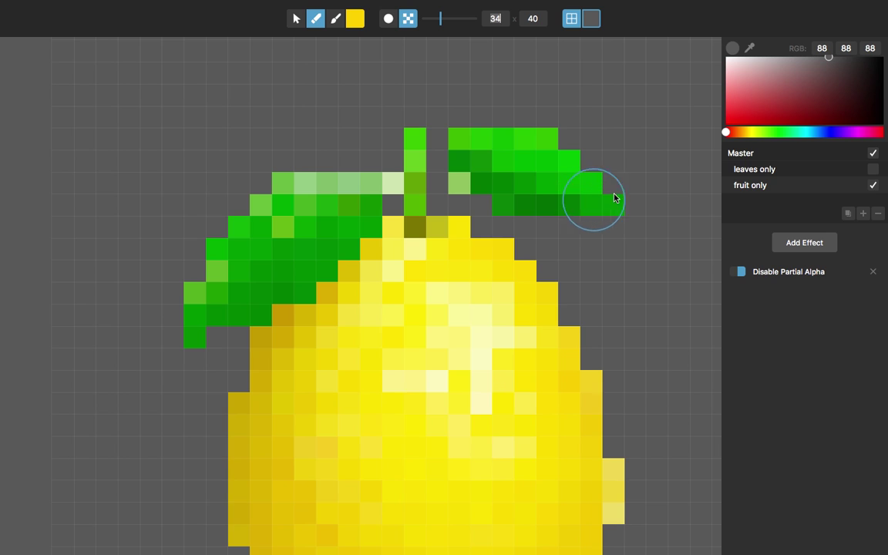
pyautogui.moveTo(614, 197)
pyautogui.mouseDown()
pyautogui.moveTo(478, 128)
pyautogui.moveTo(543, 198)
pyautogui.moveTo(445, 170)
pyautogui.moveTo(420, 146)
pyautogui.moveTo(381, 170)
pyautogui.moveTo(300, 179)
pyautogui.moveTo(253, 203)
pyautogui.moveTo(213, 247)
pyautogui.moveTo(185, 317)
pyautogui.moveTo(247, 268)
pyautogui.moveTo(241, 291)
pyautogui.moveTo(277, 249)
pyautogui.moveTo(290, 253)
pyautogui.moveTo(289, 269)
pyautogui.moveTo(316, 231)
pyautogui.moveTo(329, 233)
pyautogui.moveTo(352, 208)
pyautogui.moveTo(415, 209)
pyautogui.moveTo(412, 258)
pyautogui.mouseUp()
pyautogui.scroll(5, 415, 193)
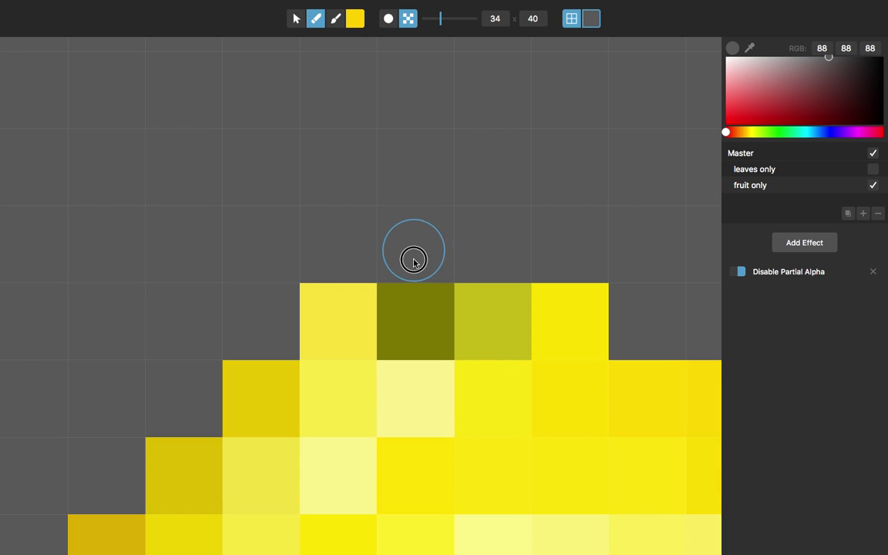
# Toggle the fruit only and leaves only layers to check the separation
pyautogui.click(873, 186)
pyautogui.click(874, 170)
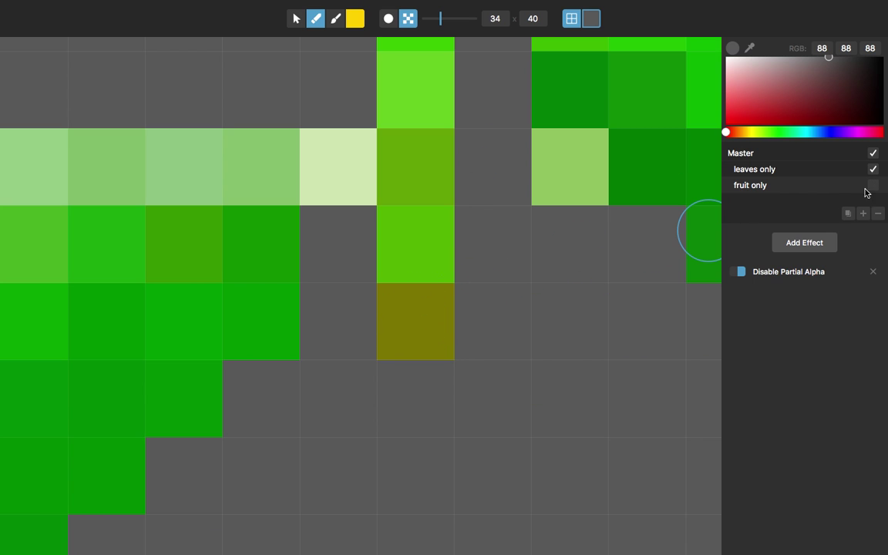
pyautogui.click(873, 171)
pyautogui.click(873, 185)
pyautogui.click(873, 170)
pyautogui.click(873, 170)
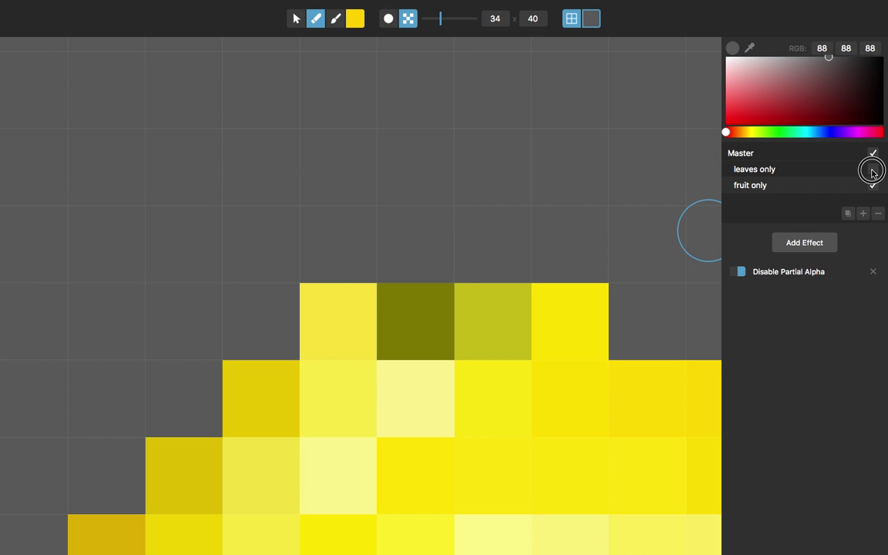
# Erase the leftover olive stem pixel, leaving just the yellow fruit
pyautogui.click(416, 309)
pyautogui.scroll(-5, 469, 229)
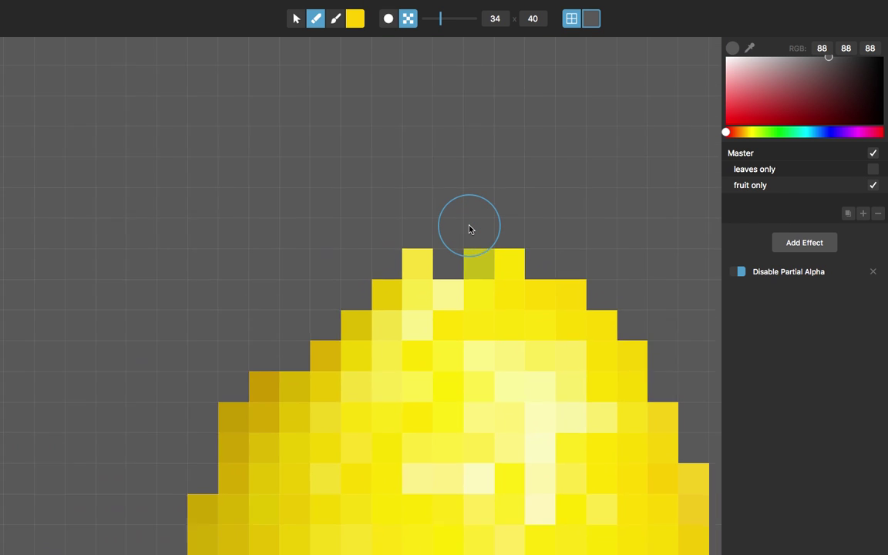
pyautogui.click(296, 19)
pyautogui.moveTo(391, 298); pyautogui.dragTo(350, 214)
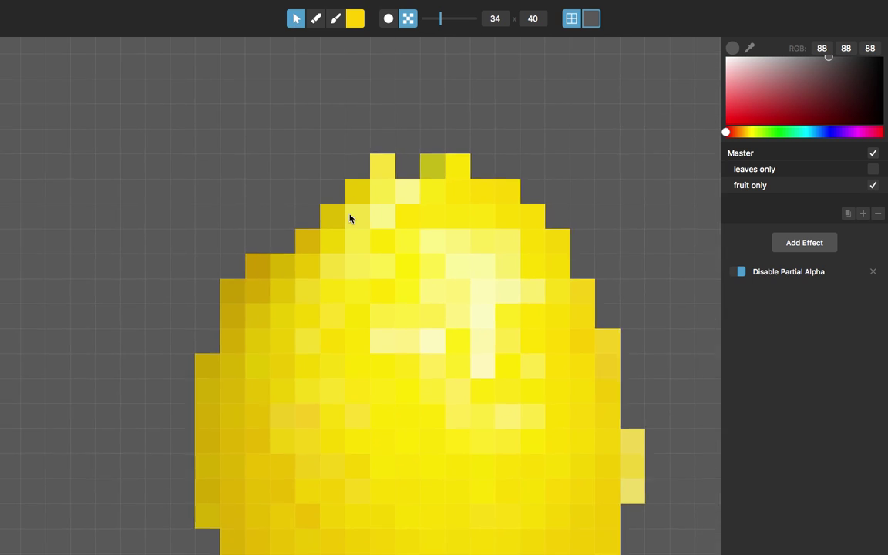
pyautogui.scroll(-2, 351, 214)
# Show the leaves only layer and solo it on and off to view the leaves alone
pyautogui.click(872, 170)
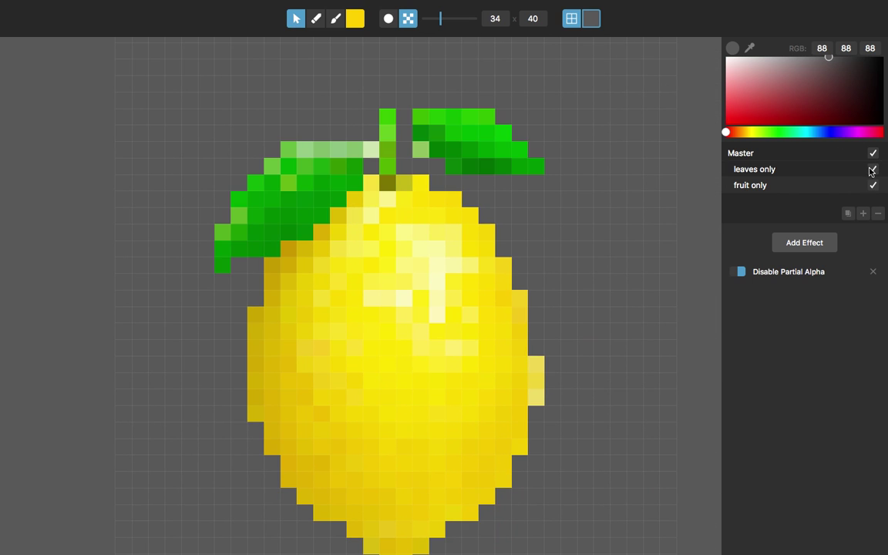
pyautogui.click(804, 172)
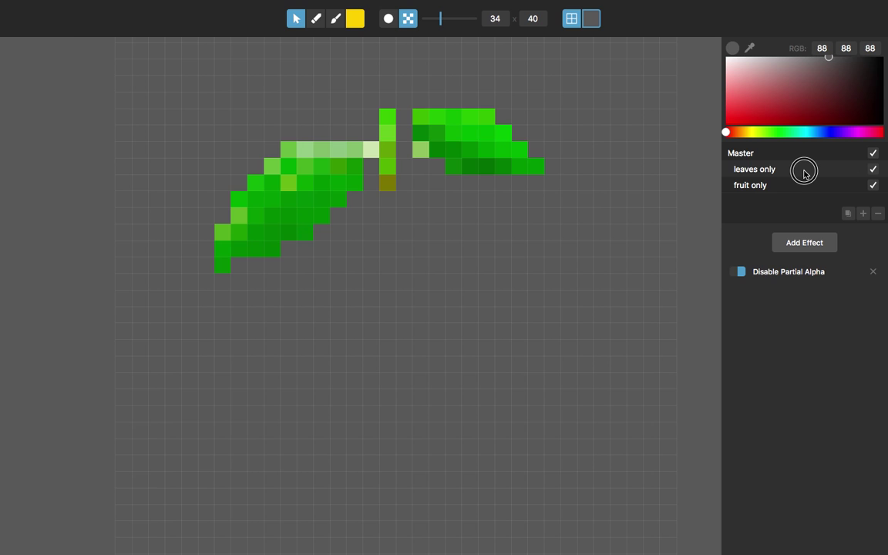
pyautogui.click(804, 172)
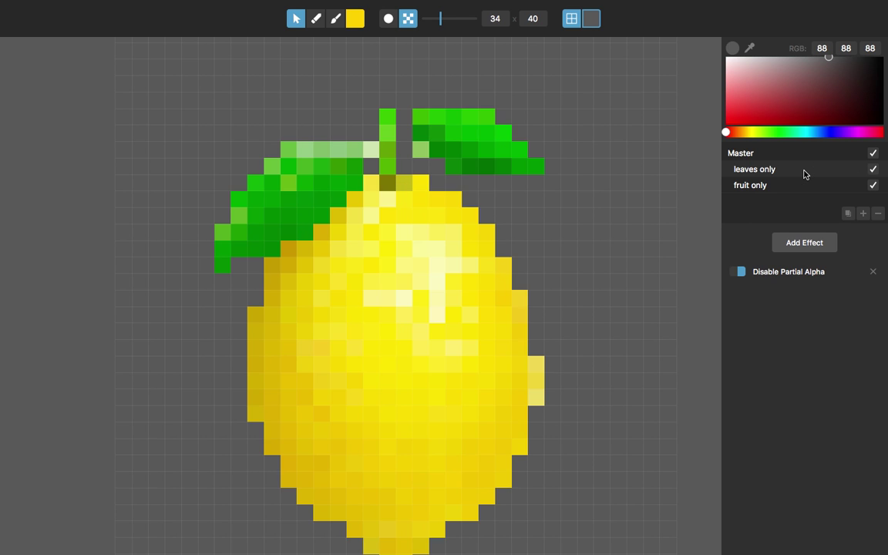
pyautogui.click(804, 172)
pyautogui.click(803, 174)
pyautogui.click(804, 174)
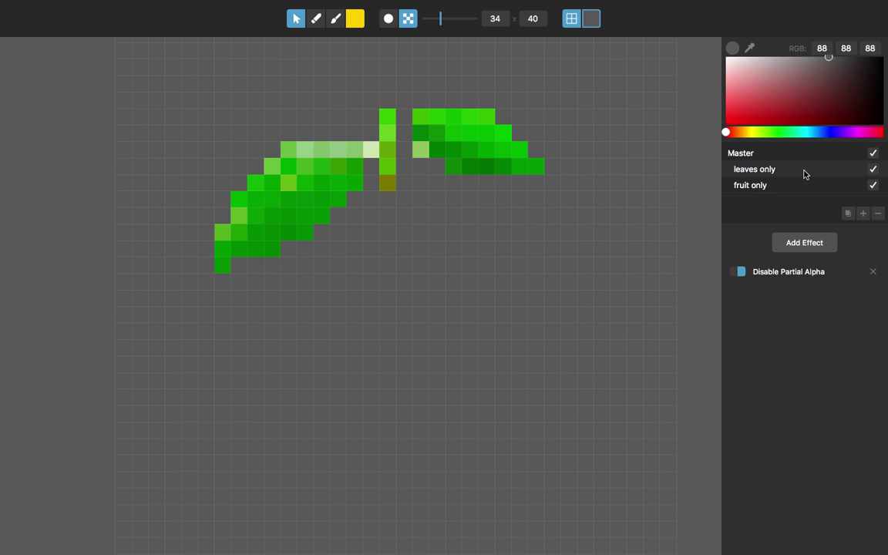
pyautogui.click(803, 173)
# Solo the fruit only layer on and off, ending with both layers showing the whole lemon
pyautogui.click(802, 189)
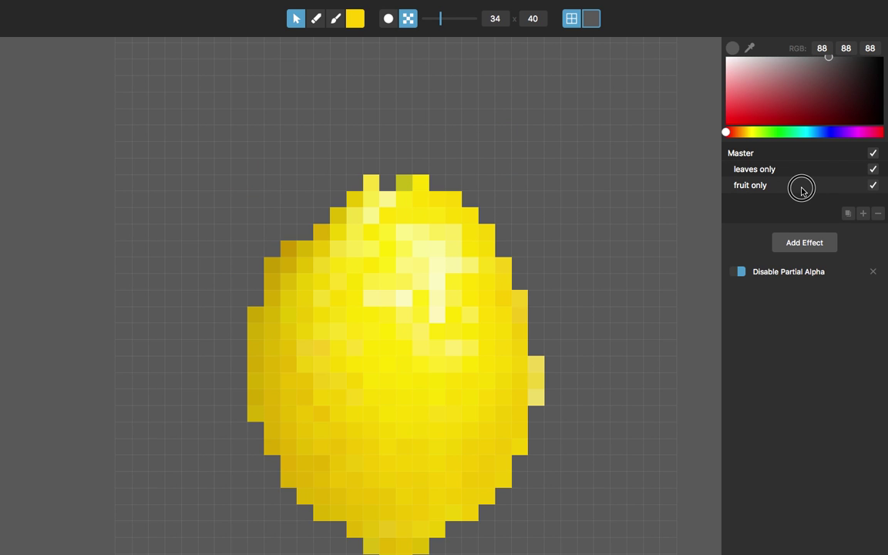
pyautogui.click(801, 190)
pyautogui.click(801, 190)
pyautogui.click(802, 189)
pyautogui.click(800, 173)
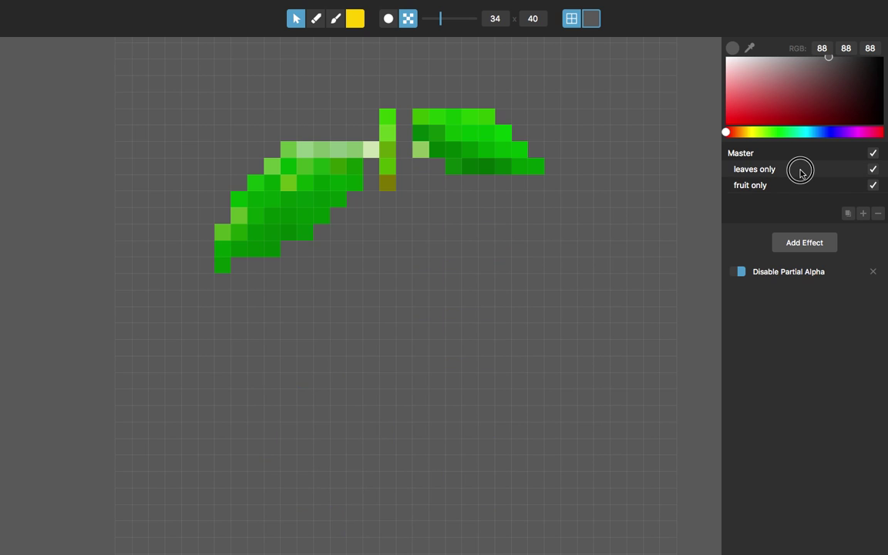
pyautogui.click(798, 174)
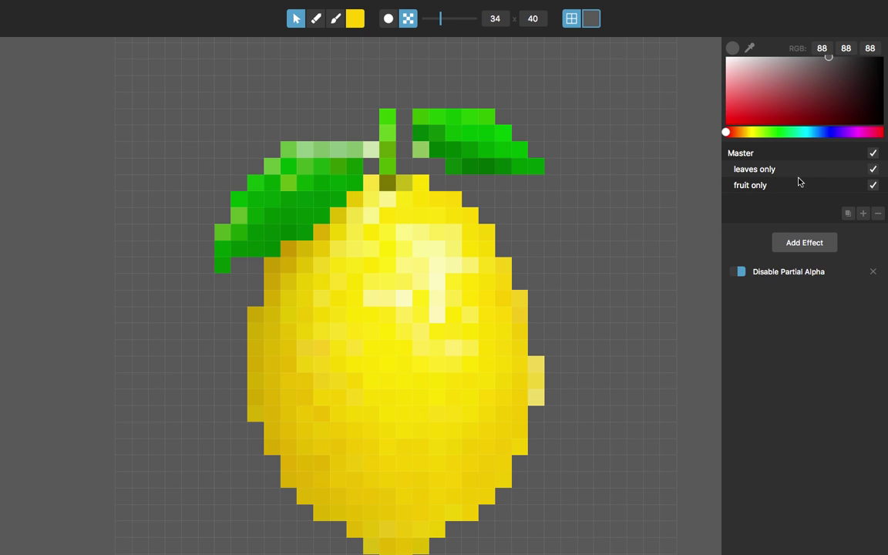
pyautogui.click(795, 185)
pyautogui.click(796, 188)
pyautogui.scroll(-3, 380, 271)
pyautogui.scroll(1, 380, 272)
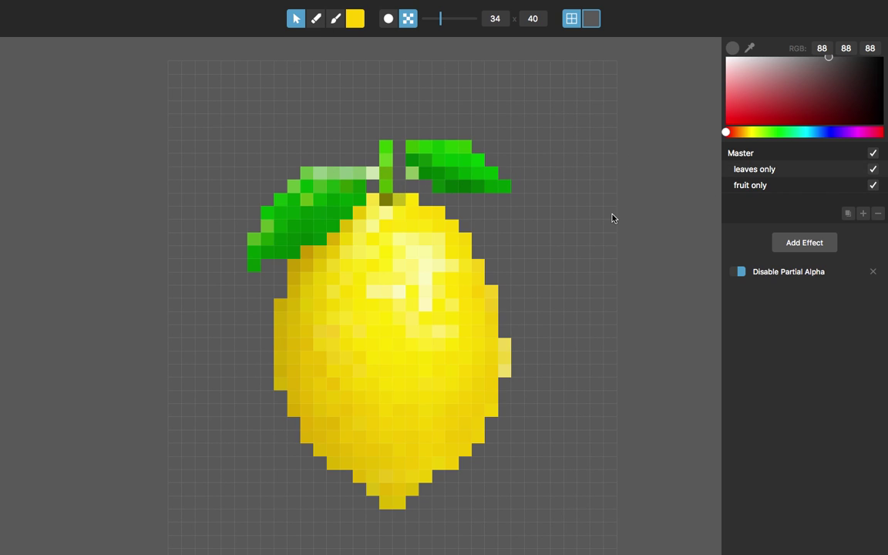
pyautogui.click(809, 245)
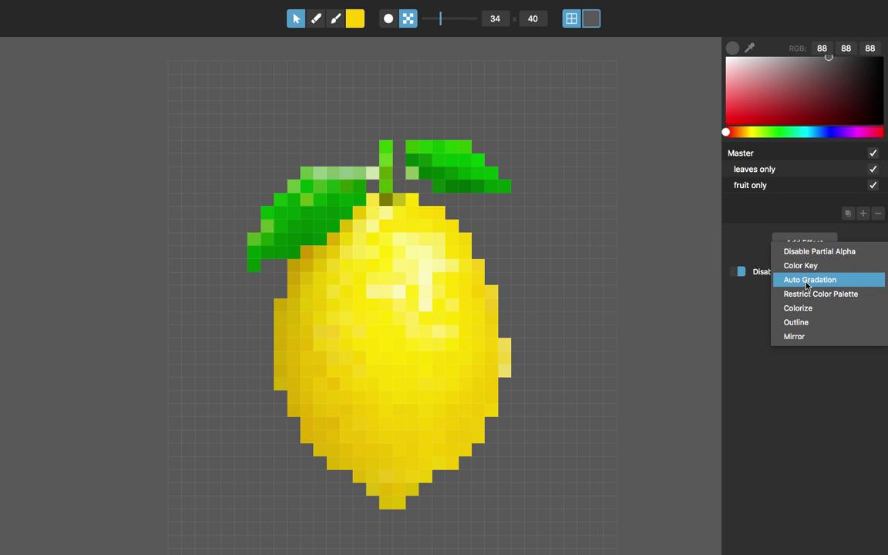
# Add an Auto Gradation effect to the fruit and adjust its number of grey shading steps
pyautogui.click(772, 195)
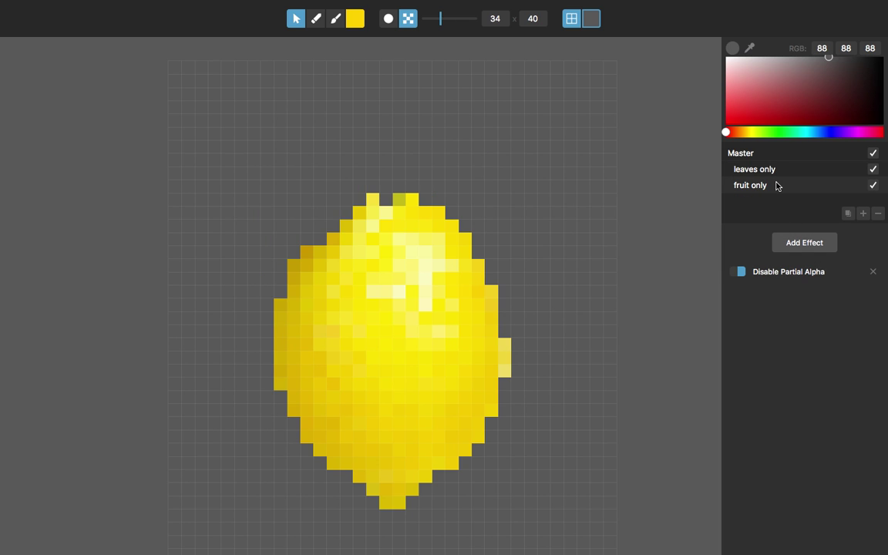
pyautogui.click(796, 243)
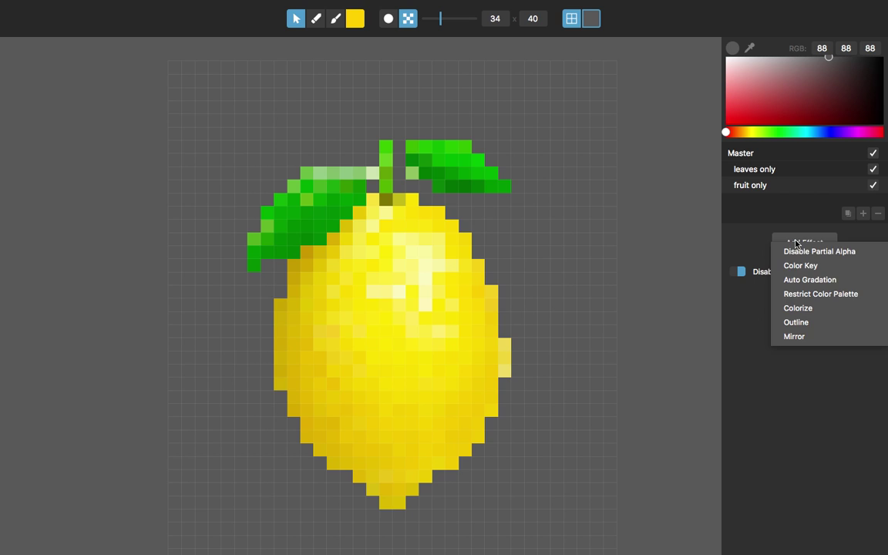
pyautogui.click(802, 284)
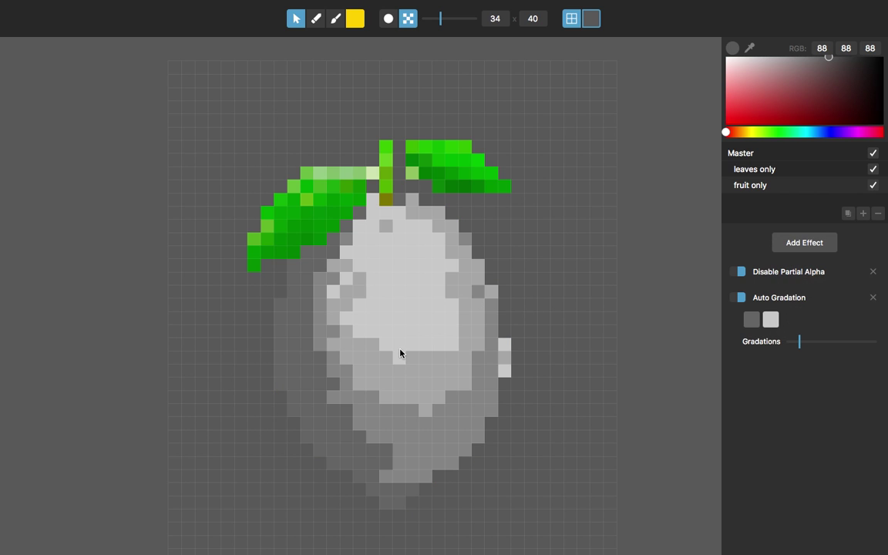
pyautogui.scroll(2, 400, 353)
pyautogui.scroll(-1, 400, 317)
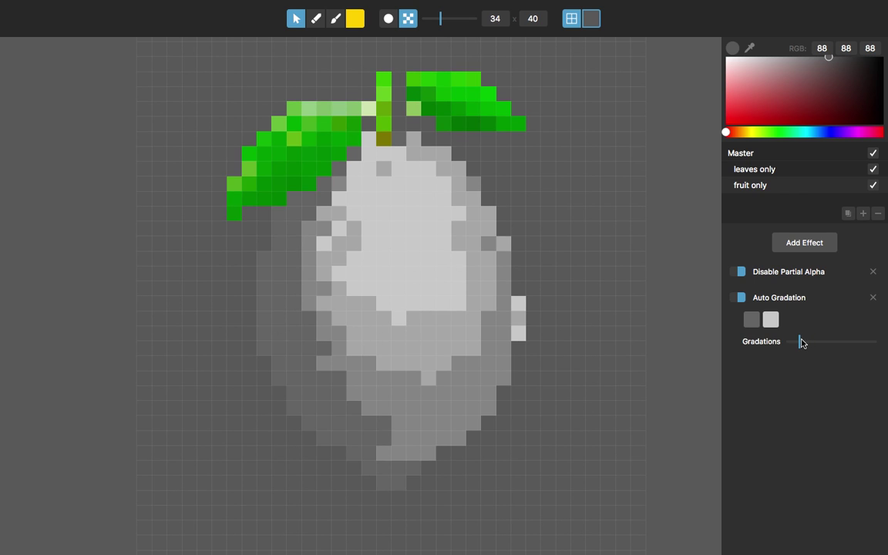
pyautogui.moveTo(799, 343)
pyautogui.mouseDown()
pyautogui.moveTo(827, 340)
pyautogui.moveTo(793, 341)
pyautogui.moveTo(801, 344)
pyautogui.mouseUp()
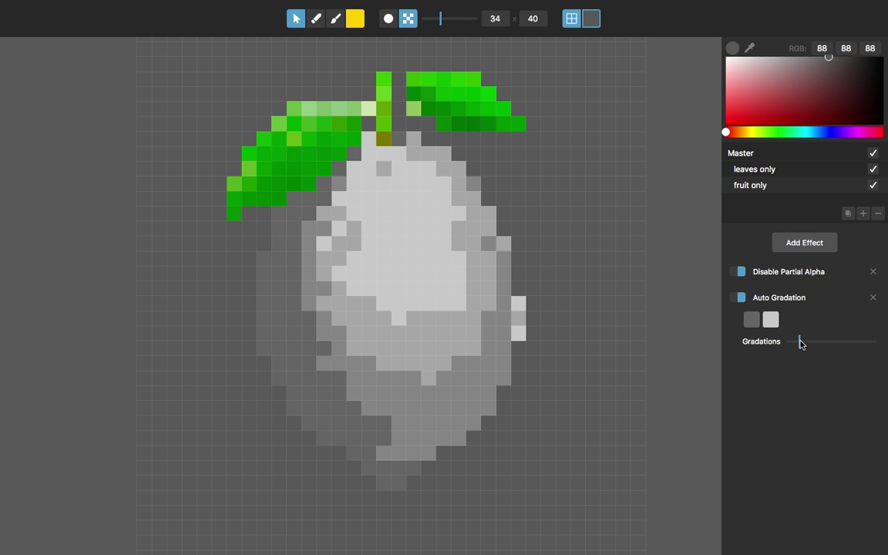
# Set the gradation's dark colour to yellow (207,204,0) and light colour to pale yellow (255,249,164)
pyautogui.click(749, 321)
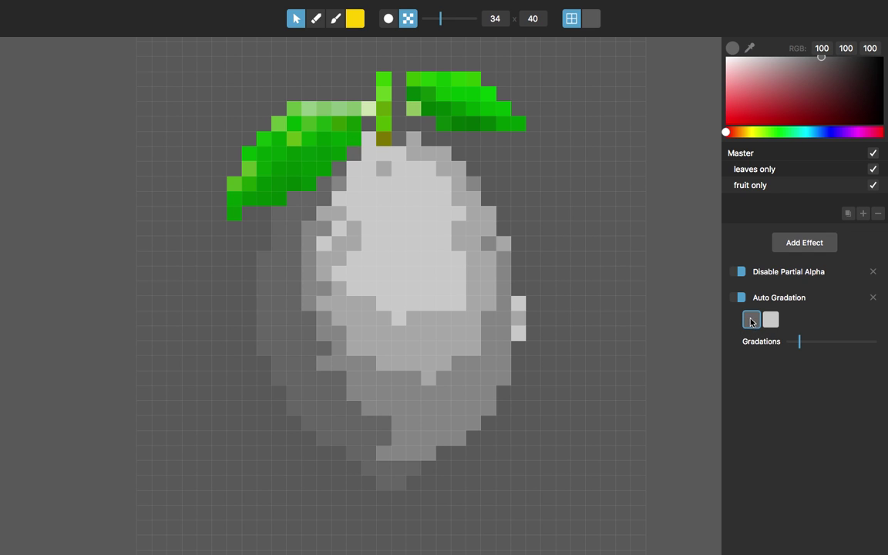
pyautogui.click(773, 318)
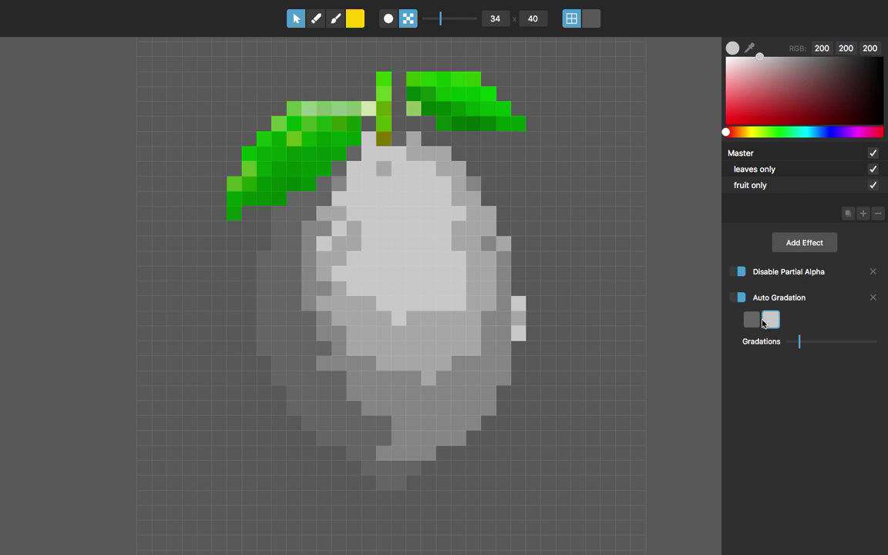
pyautogui.click(749, 322)
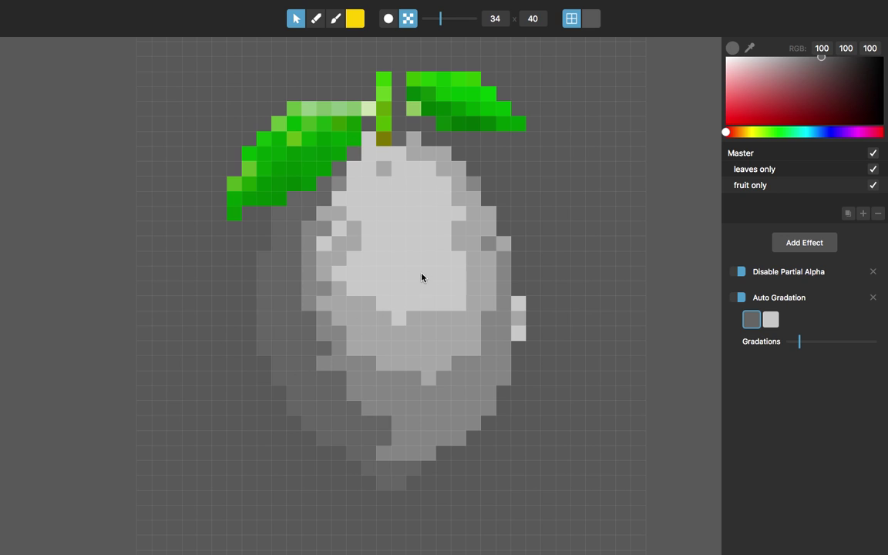
pyautogui.click(754, 133)
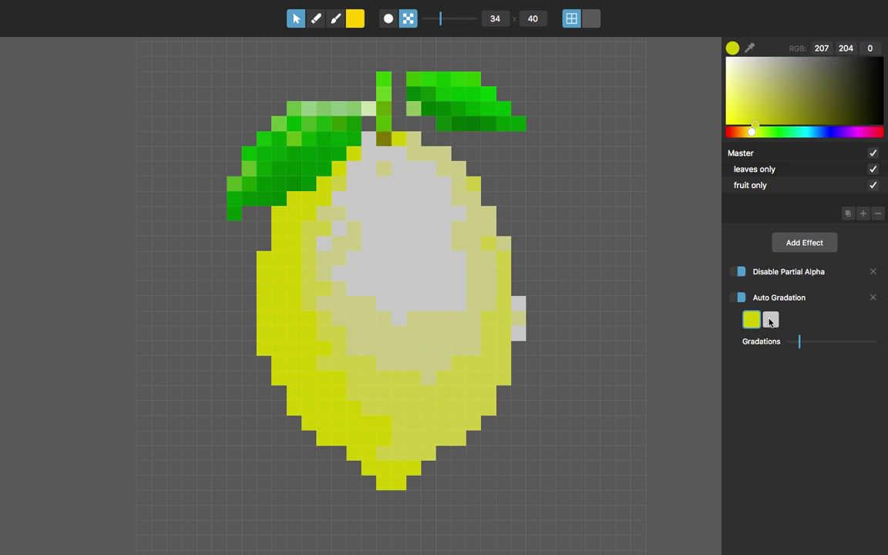
pyautogui.click(770, 320)
pyautogui.click(750, 133)
pyautogui.moveTo(746, 119); pyautogui.dragTo(710, 83)
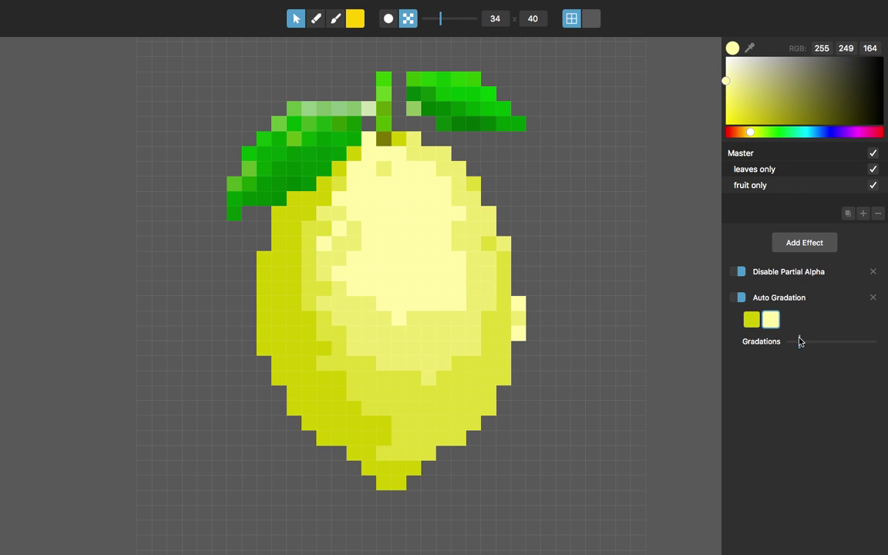
# Fine-tune the number of shading bands and compare with the original lemon photo
pyautogui.moveTo(799, 342)
pyautogui.mouseDown()
pyautogui.moveTo(809, 341)
pyautogui.moveTo(800, 341)
pyautogui.mouseUp()
pyautogui.press('space')
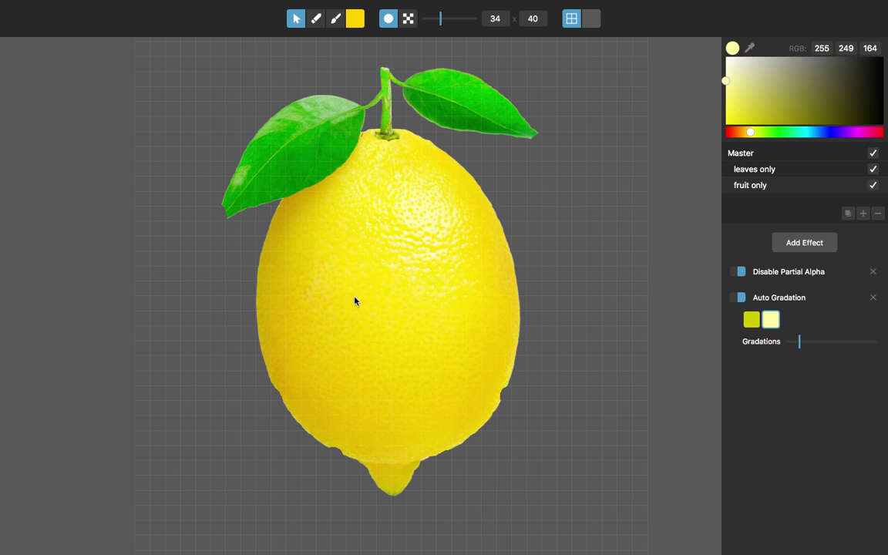
pyautogui.press('space')
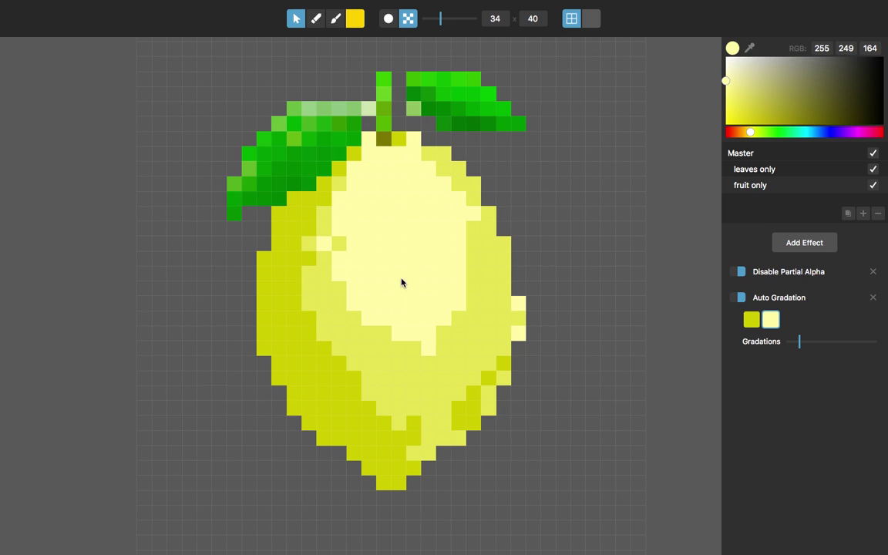
# Add more gradation steps, with grey 101 as the dark colour and grey 195 as the light
pyautogui.moveTo(802, 348)
pyautogui.mouseDown()
pyautogui.moveTo(872, 340)
pyautogui.moveTo(785, 341)
pyautogui.moveTo(878, 341)
pyautogui.moveTo(790, 340)
pyautogui.moveTo(798, 341)
pyautogui.mouseUp()
pyautogui.click(751, 320)
pyautogui.moveTo(807, 78)
pyautogui.mouseDown()
pyautogui.moveTo(819, 60)
pyautogui.moveTo(850, 45)
pyautogui.moveTo(818, 59)
pyautogui.moveTo(761, 49)
pyautogui.mouseUp()
pyautogui.click(770, 319)
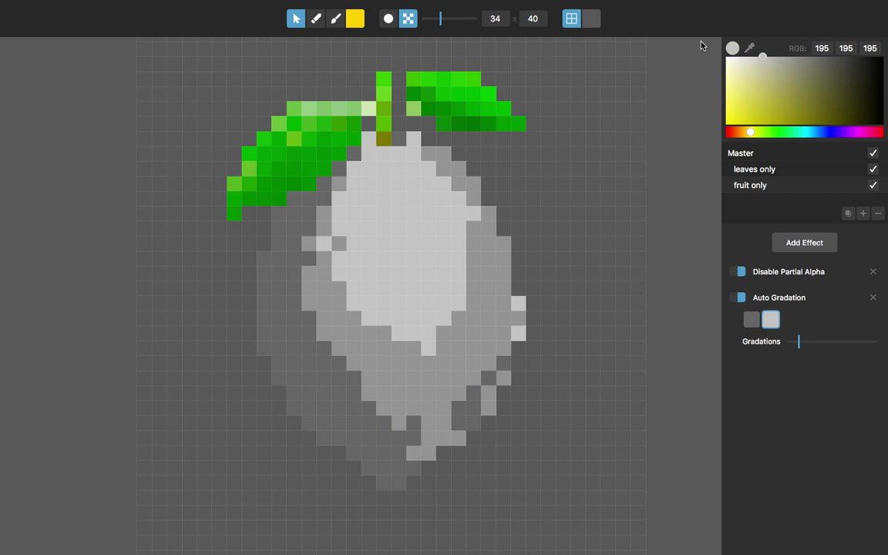
pyautogui.click(595, 20)
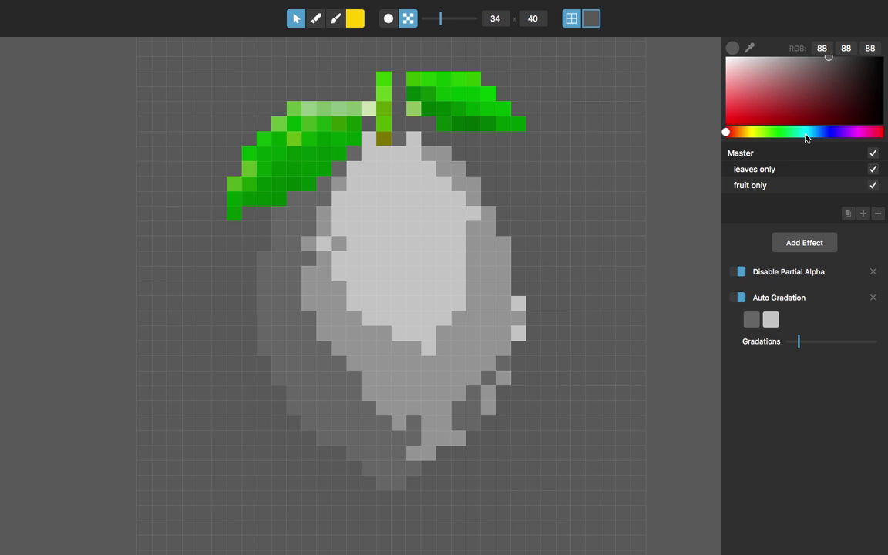
# Change the canvas background to deep blue (48, 86, 149)
pyautogui.moveTo(807, 137); pyautogui.dragTo(819, 131)
pyautogui.click(805, 83)
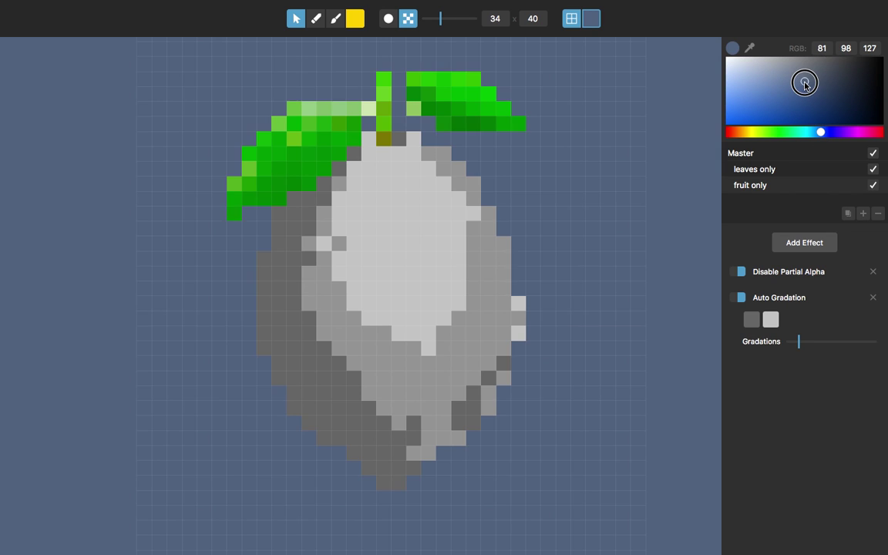
pyautogui.moveTo(804, 83); pyautogui.dragTo(791, 105)
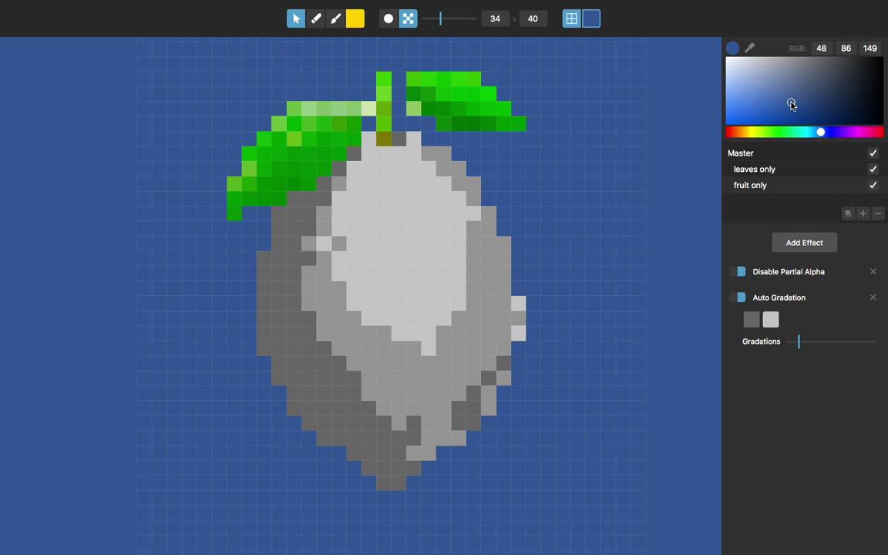
pyautogui.scroll(-3, 427, 296)
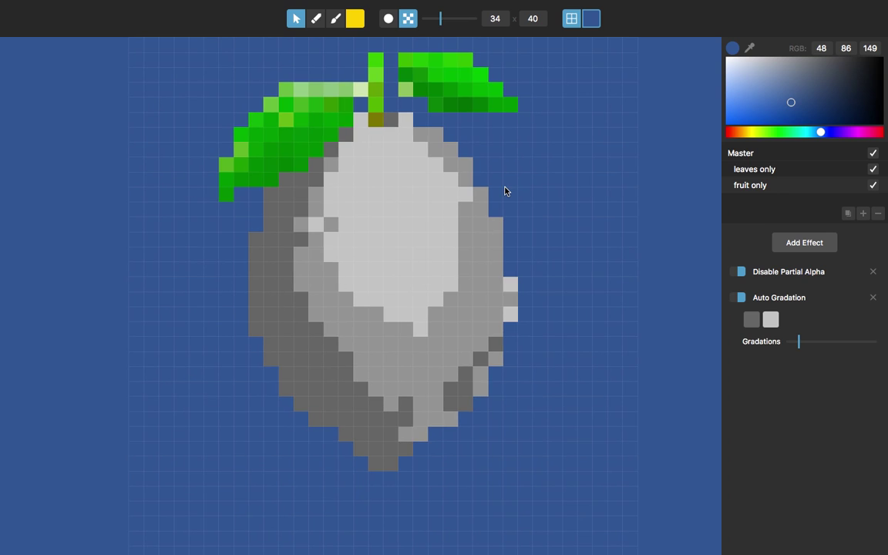
# Compare the fruit's dark and light gradation colours
pyautogui.click(751, 319)
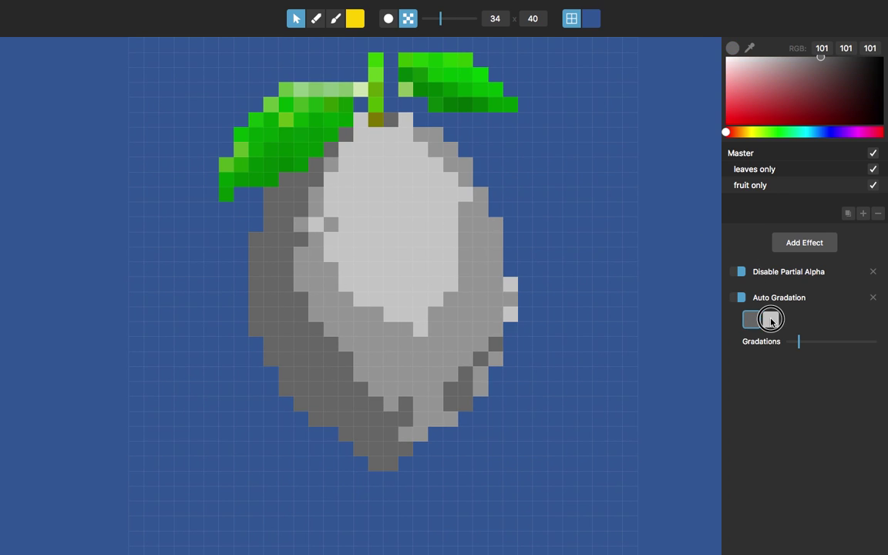
pyautogui.click(770, 319)
pyautogui.click(751, 319)
pyautogui.click(769, 319)
pyautogui.click(751, 319)
pyautogui.click(803, 244)
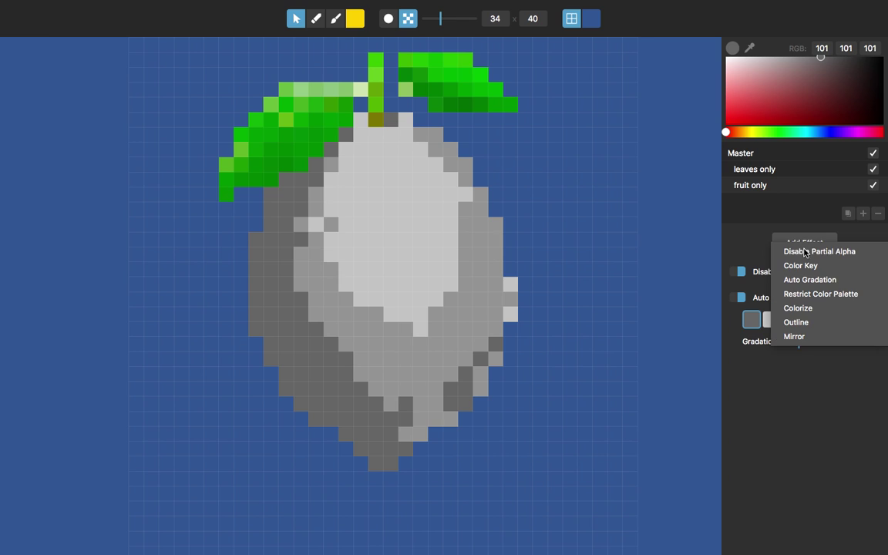
# Add a Colorize effect tinting the fruit deep red (189, 17, 0), toggling it to compare
pyautogui.click(807, 312)
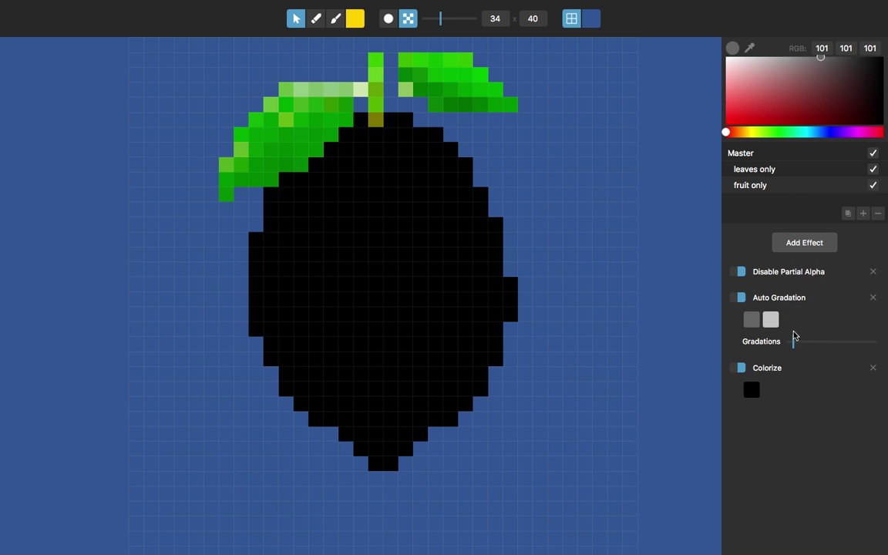
pyautogui.click(752, 390)
pyautogui.click(733, 133)
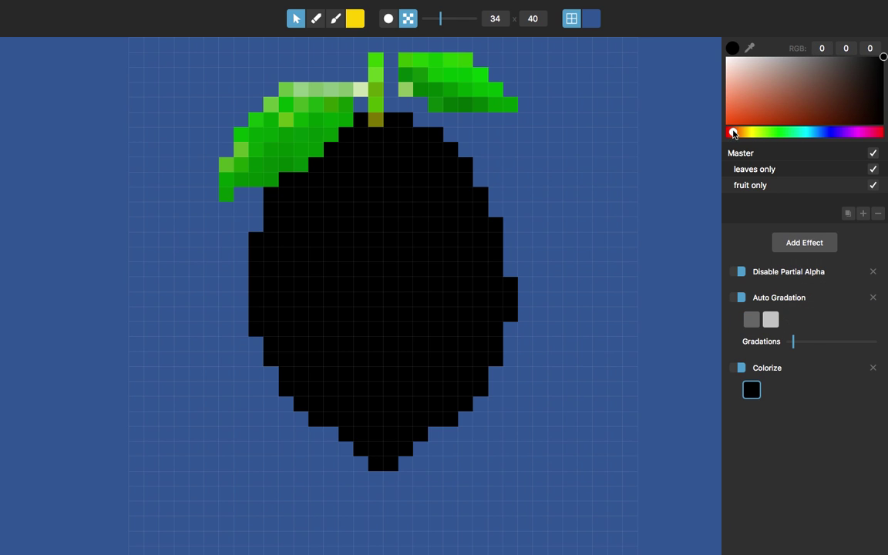
pyautogui.moveTo(747, 115); pyautogui.dragTo(730, 139)
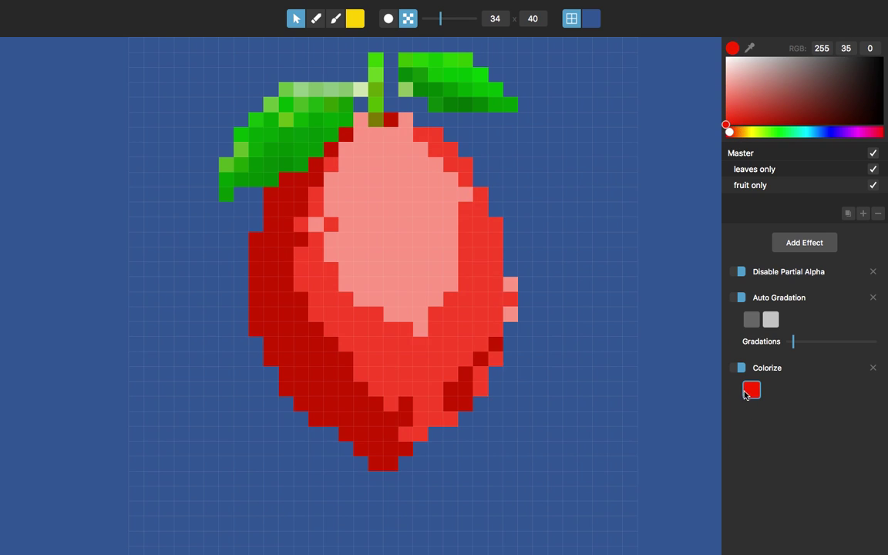
pyautogui.click(738, 368)
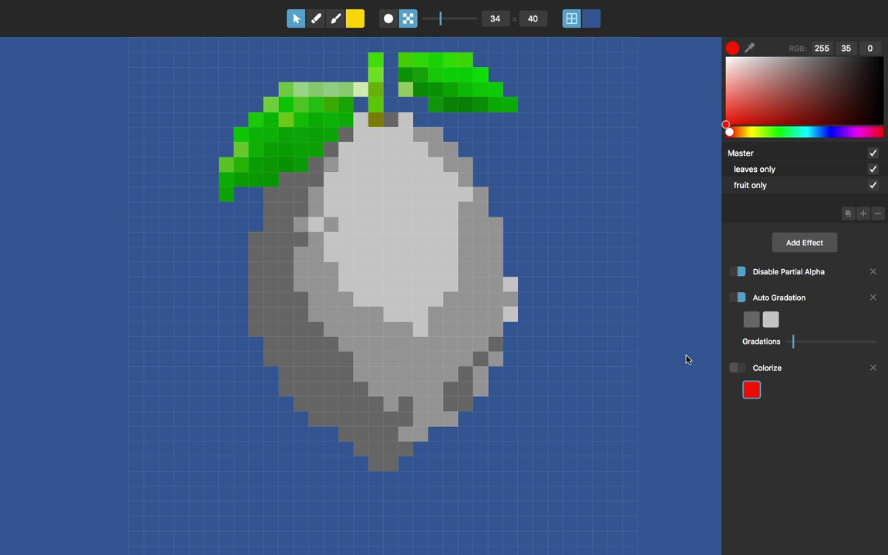
pyautogui.click(736, 369)
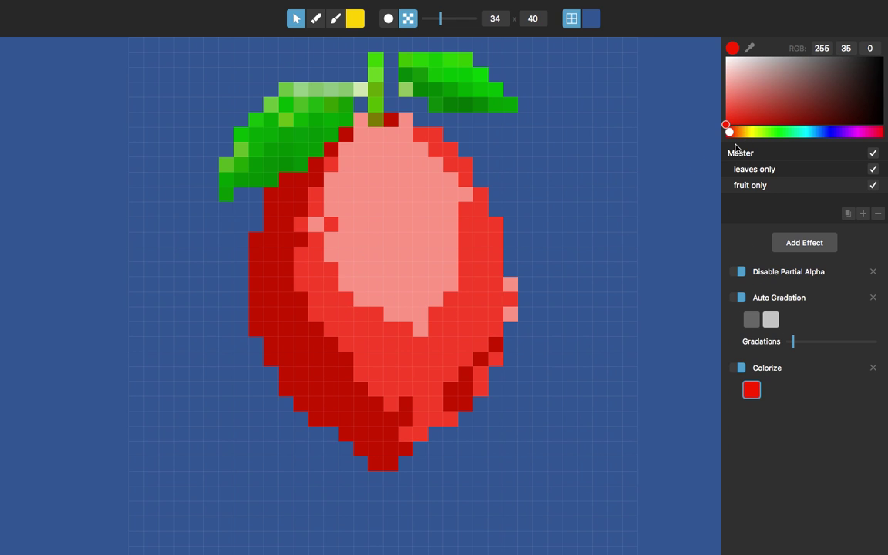
pyautogui.moveTo(729, 131); pyautogui.dragTo(767, 125)
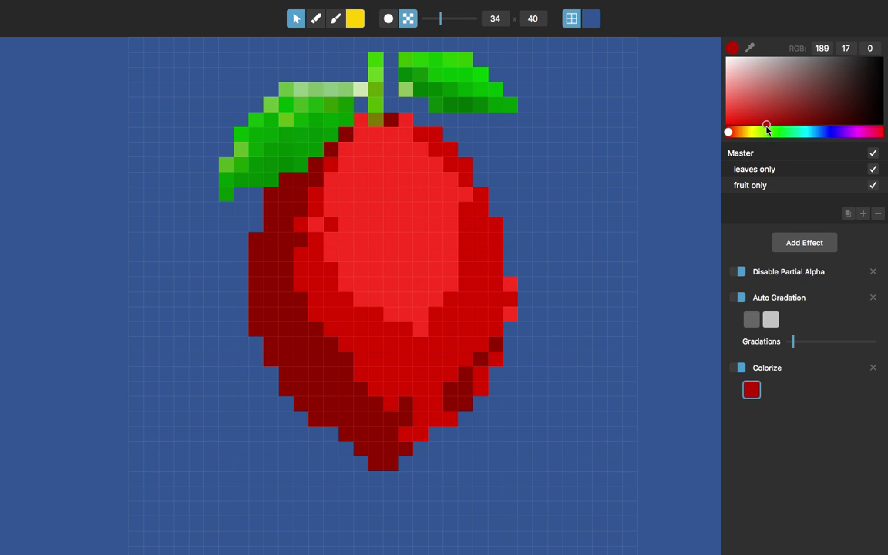
pyautogui.scroll(-2, 408, 276)
# Select the leaves layer and add an Auto Gradation with fewer, harsher steps
pyautogui.click(437, 278)
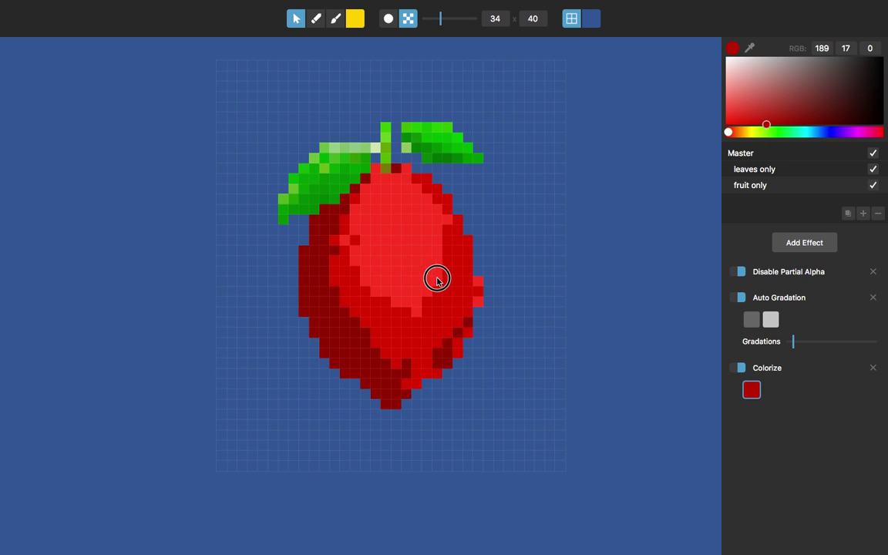
pyautogui.click(785, 174)
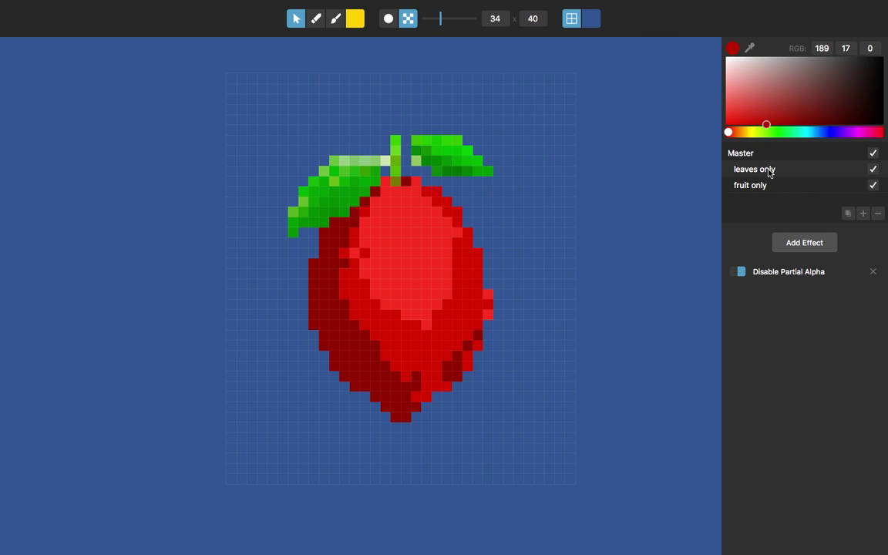
pyautogui.click(805, 241)
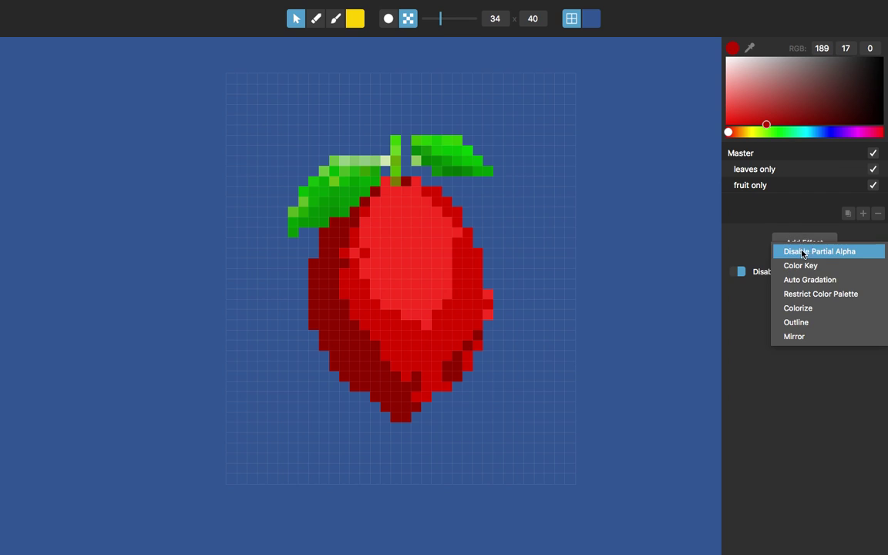
pyautogui.click(805, 281)
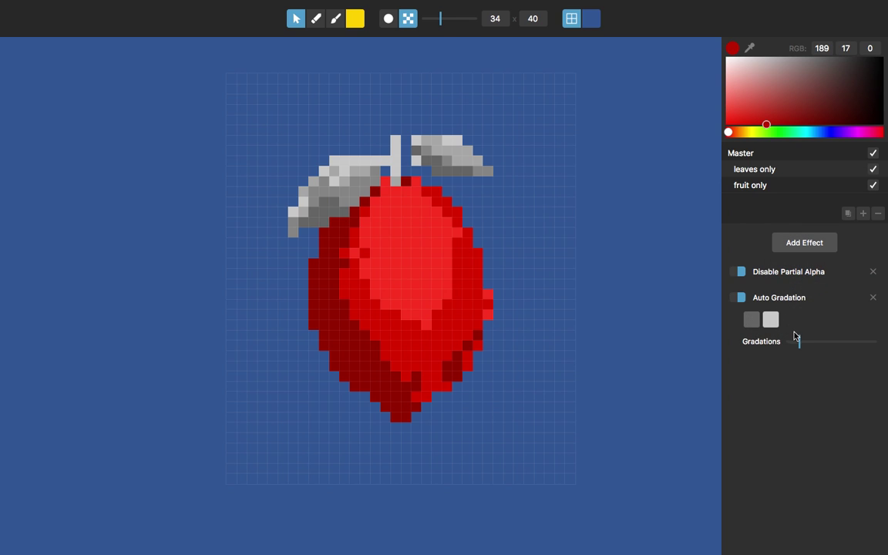
pyautogui.moveTo(796, 338); pyautogui.dragTo(792, 340)
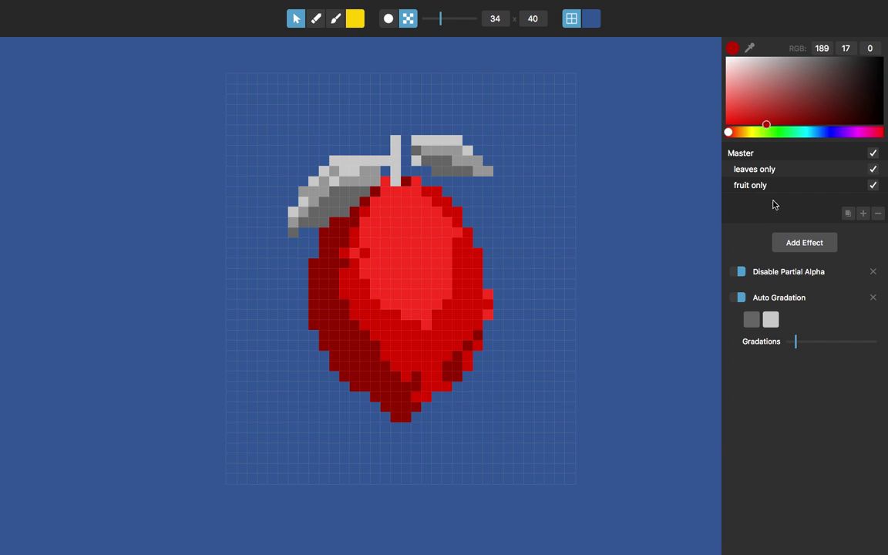
# Add a Colorize effect tinting the leaves bright green
pyautogui.click(803, 245)
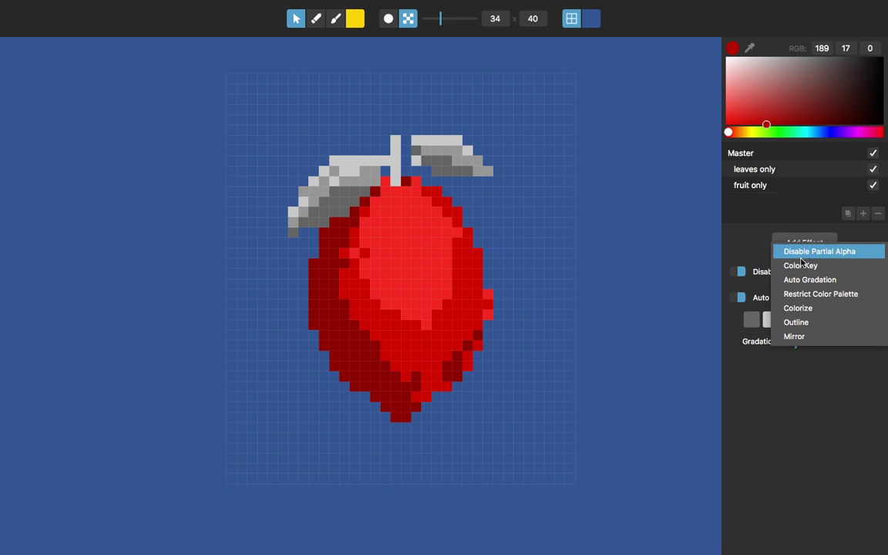
pyautogui.click(804, 311)
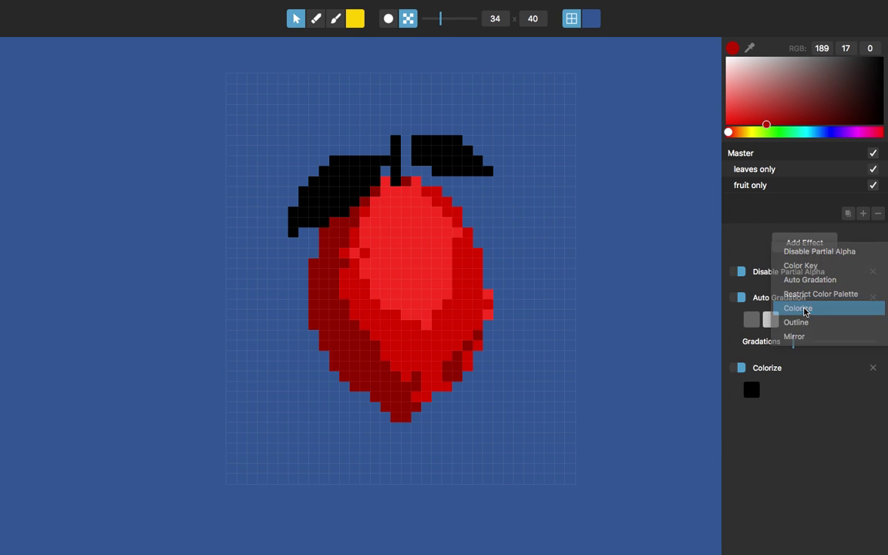
pyautogui.click(751, 389)
pyautogui.click(775, 132)
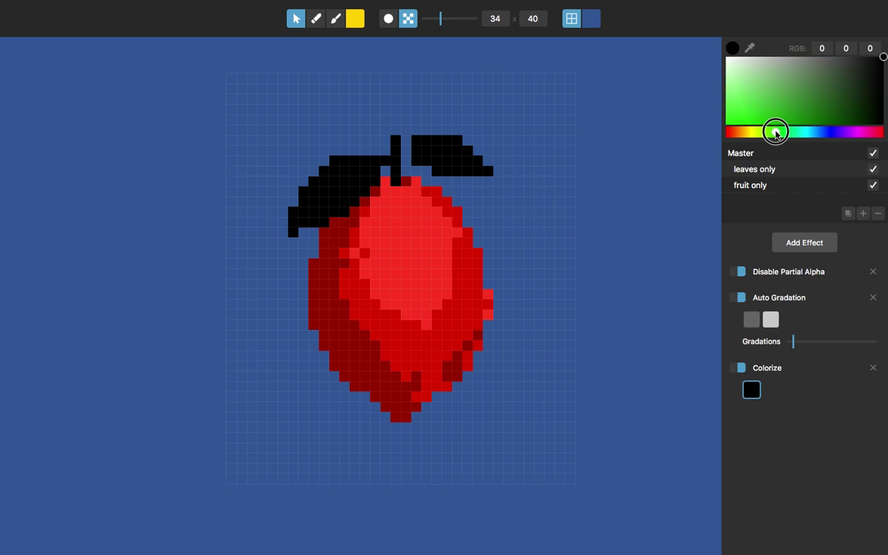
pyautogui.moveTo(775, 108); pyautogui.dragTo(790, 142)
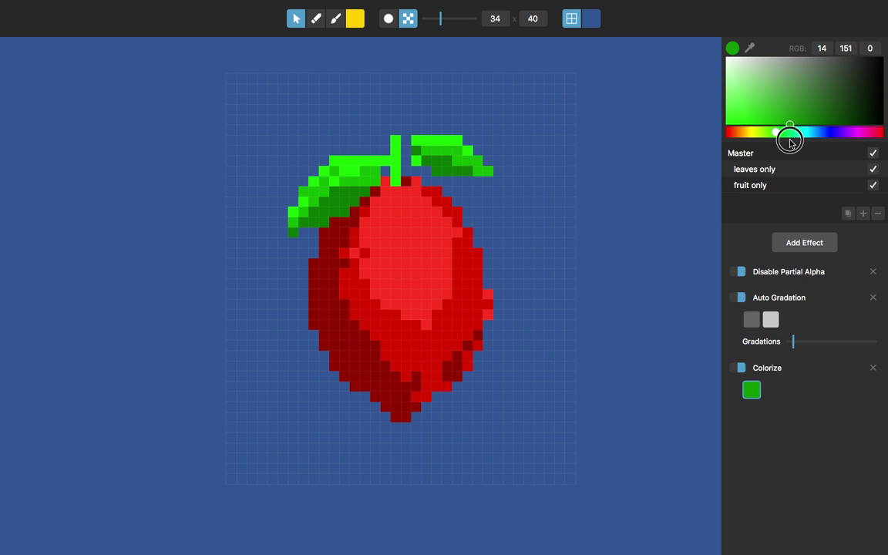
# Darken the leaves' dark grey gradation colour for deeper green shading
pyautogui.click(751, 320)
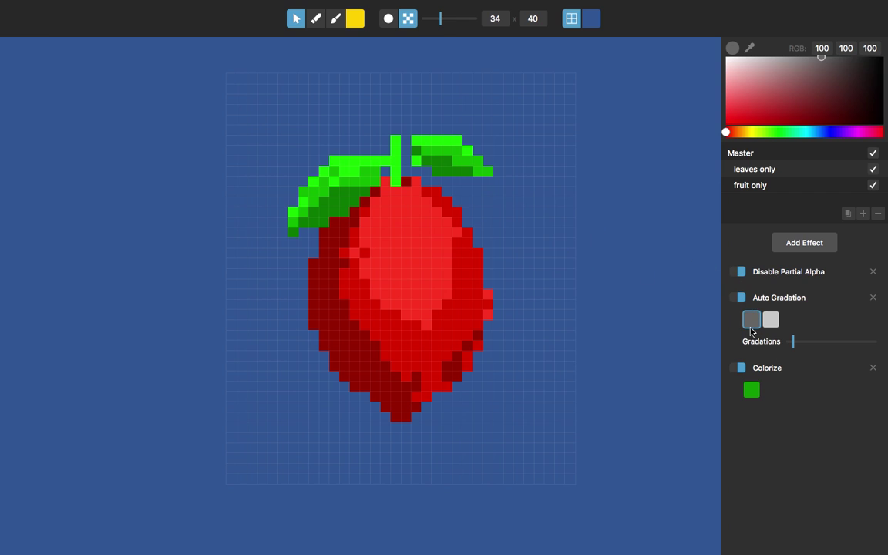
pyautogui.moveTo(821, 63)
pyautogui.mouseDown()
pyautogui.moveTo(829, 52)
pyautogui.moveTo(848, 51)
pyautogui.moveTo(792, 48)
pyautogui.moveTo(846, 40)
pyautogui.moveTo(795, 39)
pyautogui.moveTo(847, 37)
pyautogui.moveTo(815, 37)
pyautogui.moveTo(846, 37)
pyautogui.moveTo(819, 36)
pyautogui.moveTo(845, 36)
pyautogui.moveTo(826, 42)
pyautogui.mouseUp()
pyautogui.scroll(-5, 431, 162)
pyautogui.scroll(3, 435, 189)
pyautogui.scroll(4, 436, 190)
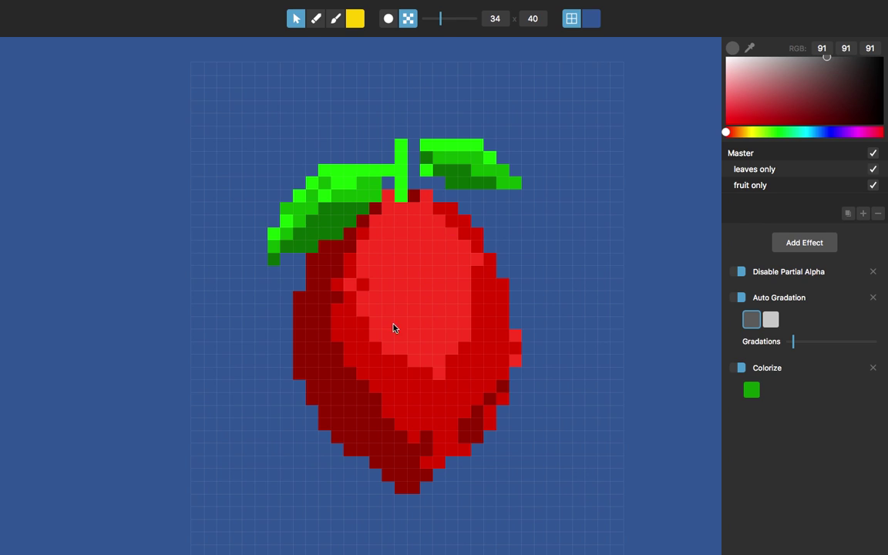
pyautogui.scroll(-5, 440, 347)
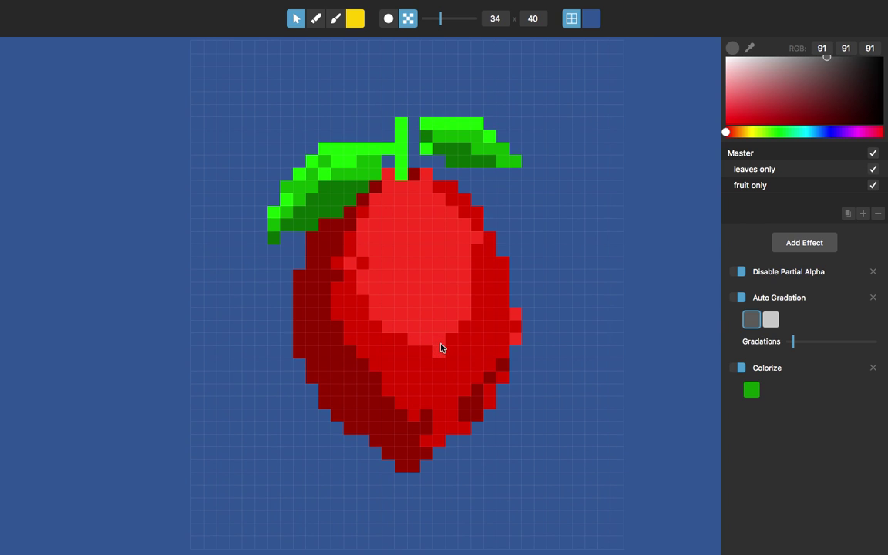
pyautogui.scroll(6, 440, 347)
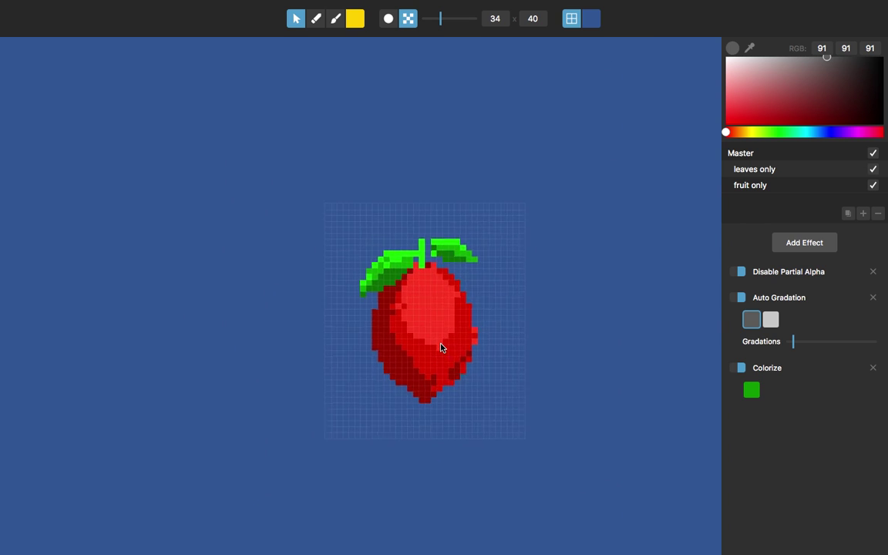
pyautogui.click(788, 205)
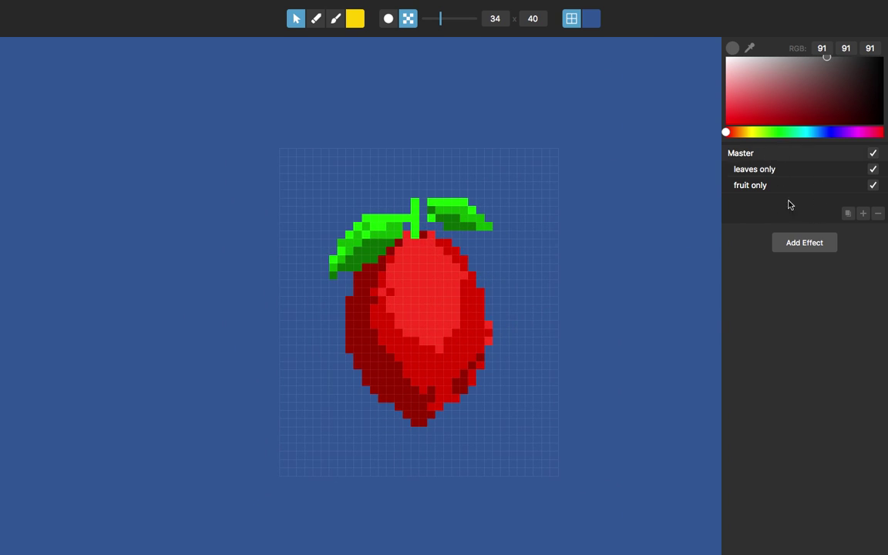
pyautogui.click(803, 242)
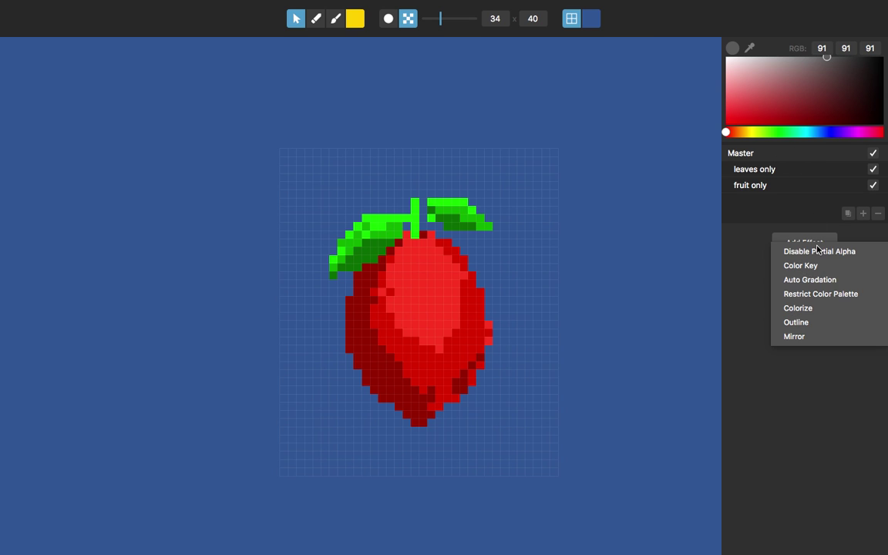
pyautogui.click(783, 319)
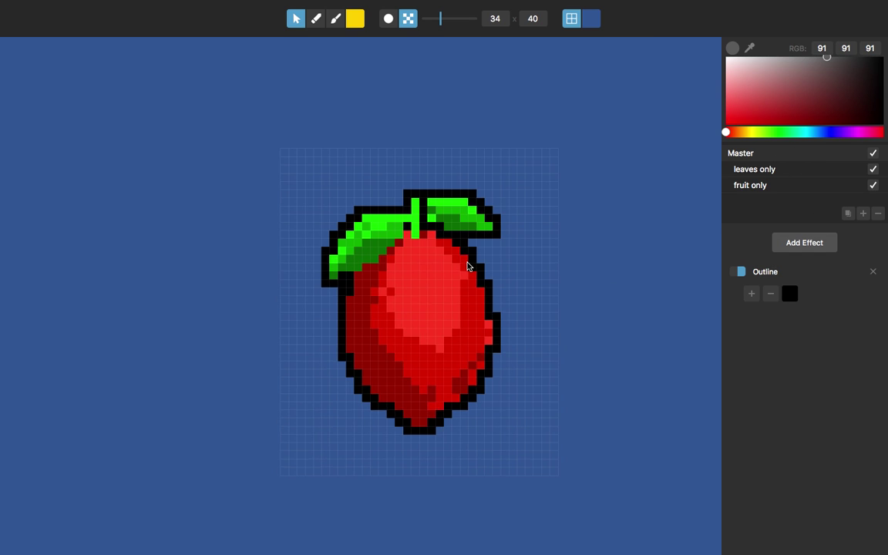
pyautogui.scroll(-3, 470, 263)
pyautogui.scroll(2, 424, 309)
pyautogui.scroll(2, 475, 232)
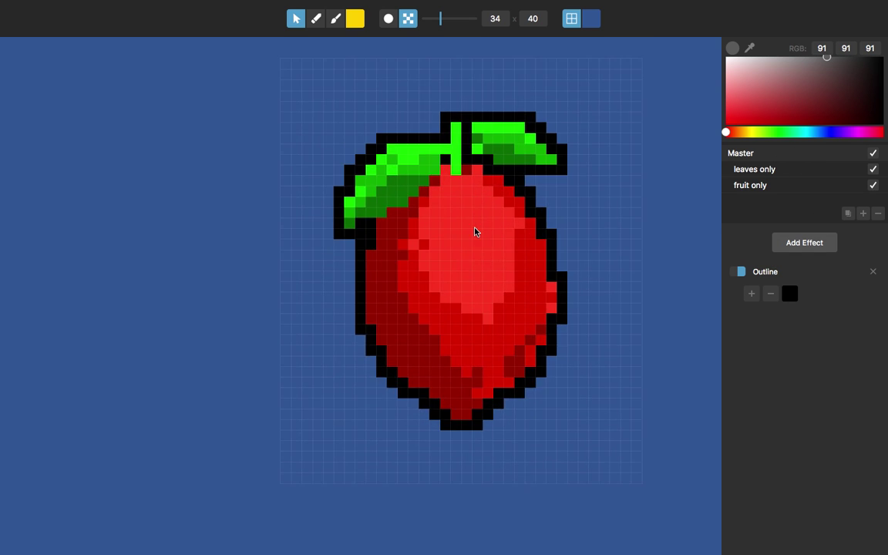
pyautogui.scroll(-3, 453, 269)
pyautogui.scroll(-1, 453, 270)
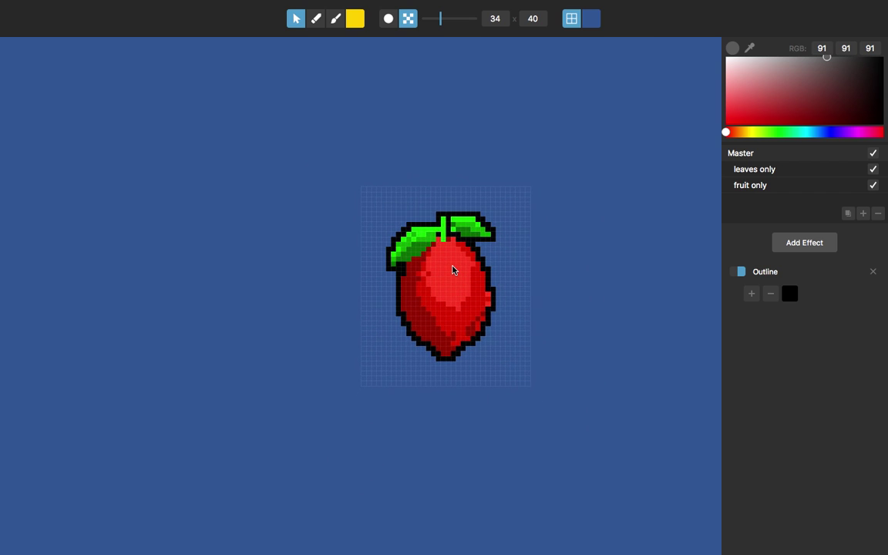
pyautogui.scroll(2, 453, 270)
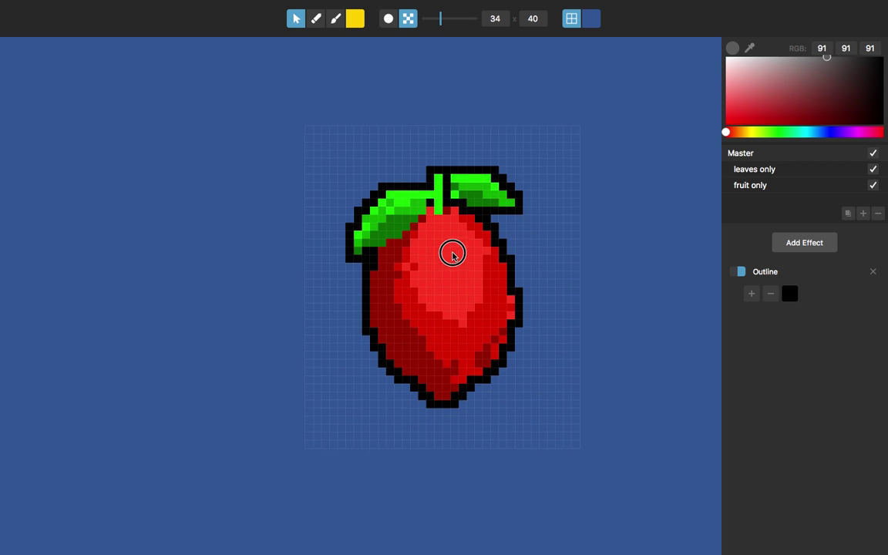
pyautogui.scroll(2, 444, 286)
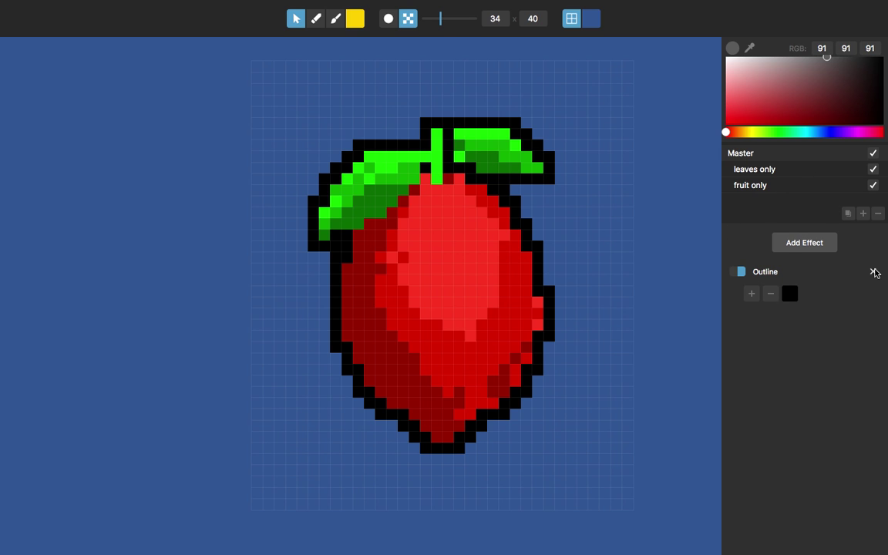
pyautogui.click(874, 271)
pyautogui.scroll(2, 455, 277)
# Preview the original lemon photo, then return to the pixelated view
pyautogui.moveTo(487, 272); pyautogui.dragTo(475, 249)
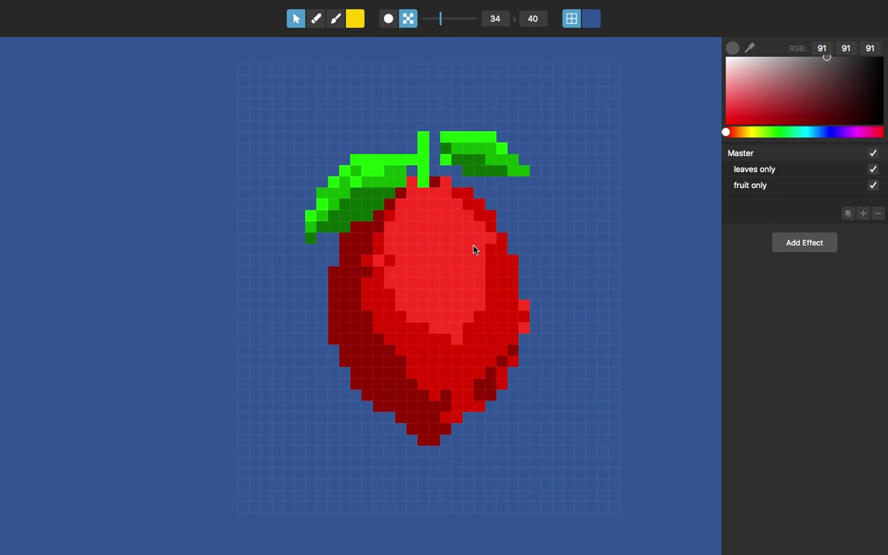
pyautogui.press('space')
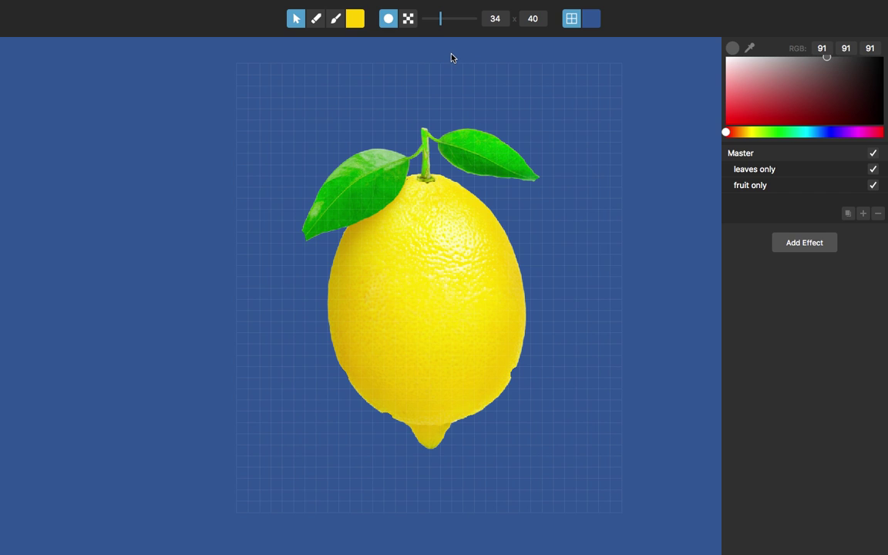
pyautogui.press('space')
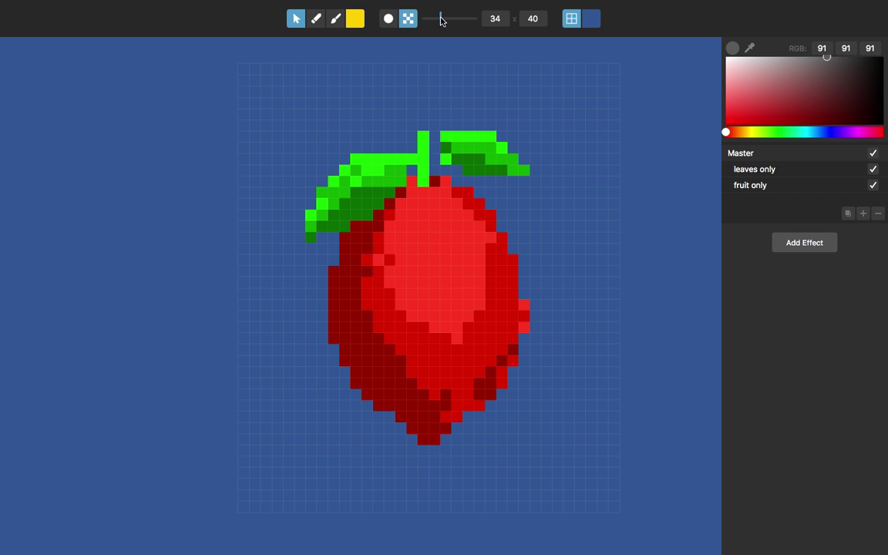
# Try other pixel resolutions, hide the grid, and settle back on 34 x 40
pyautogui.click(441, 19)
pyautogui.moveTo(441, 18)
pyautogui.mouseDown()
pyautogui.moveTo(448, 20)
pyautogui.moveTo(433, 20)
pyautogui.moveTo(442, 23)
pyautogui.mouseUp()
pyautogui.click(574, 27)
pyautogui.press('Left')
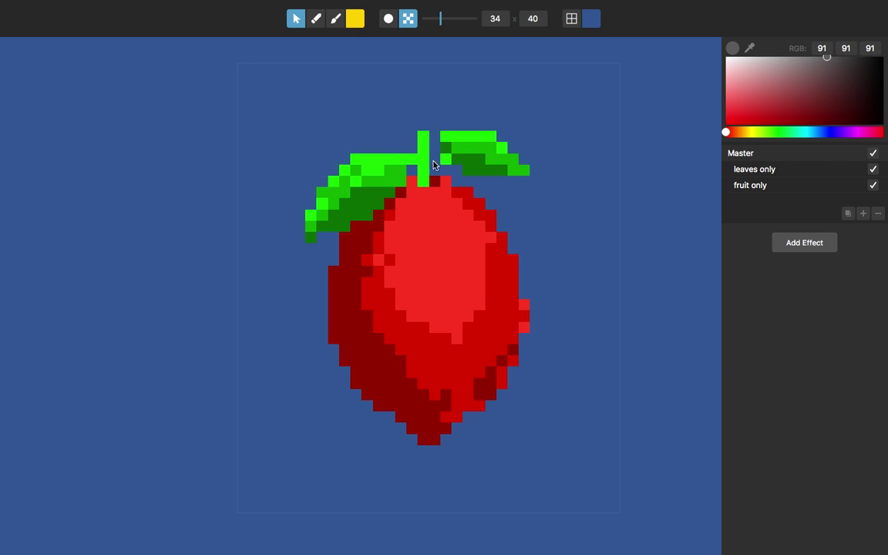
pyautogui.press('space')
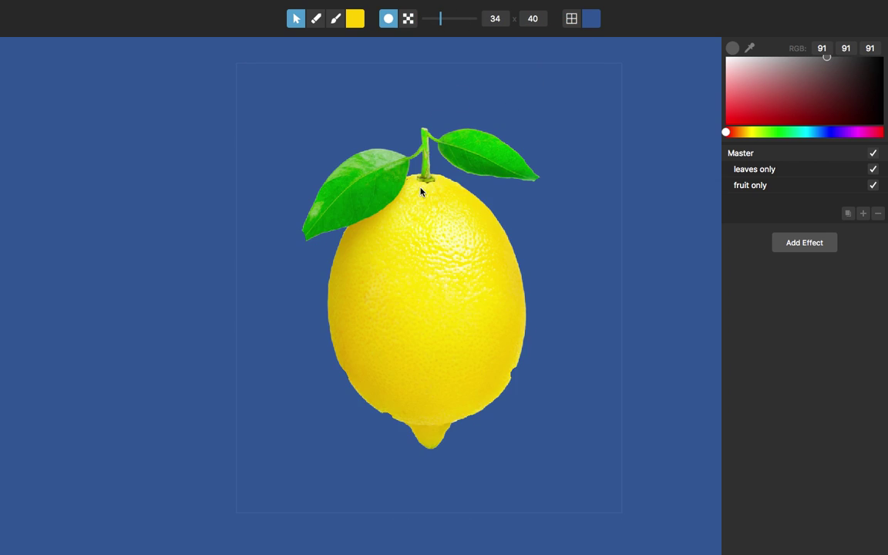
pyautogui.press('space')
# Return to the pixelated view with the grid shown and inspect the leaves and fruit layers' effects
pyautogui.press('space')
pyautogui.press('space')
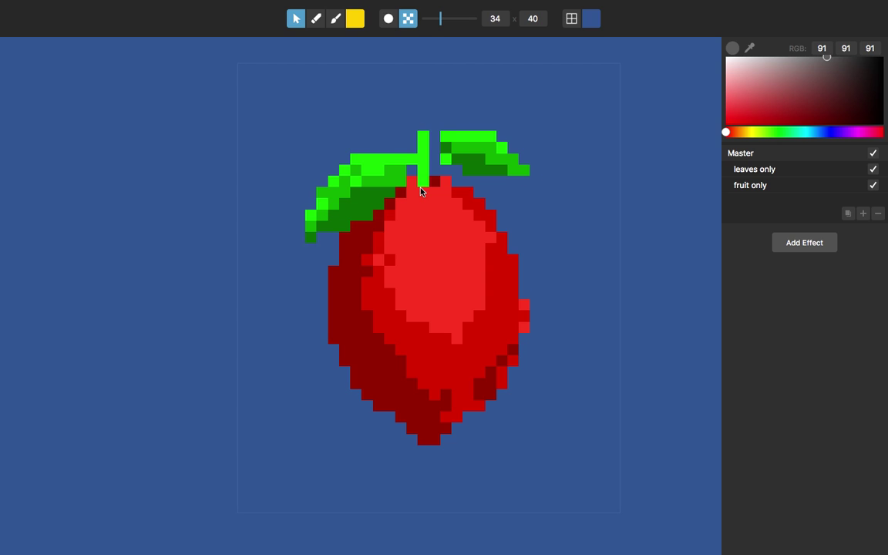
pyautogui.press('space')
pyautogui.press('space')
pyautogui.click(570, 20)
pyautogui.scroll(3, 430, 181)
pyautogui.scroll(-3, 429, 176)
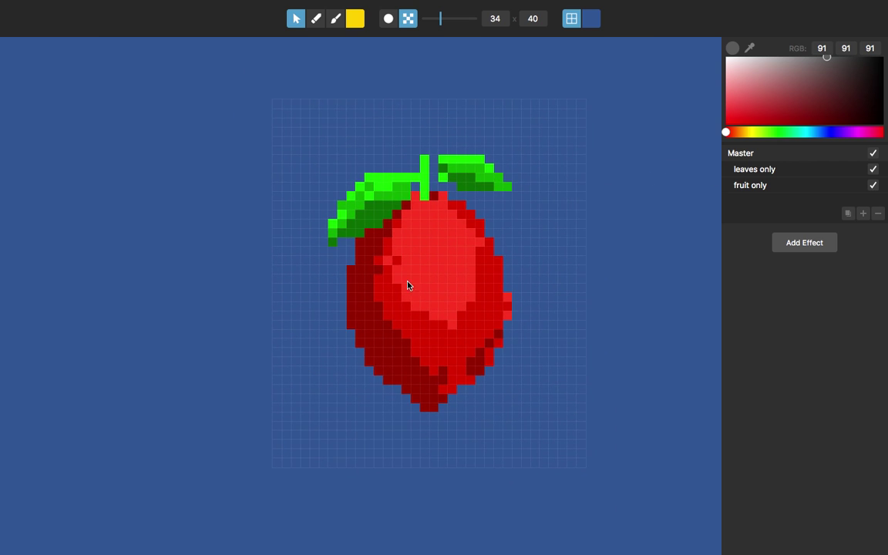
pyautogui.scroll(3, 407, 285)
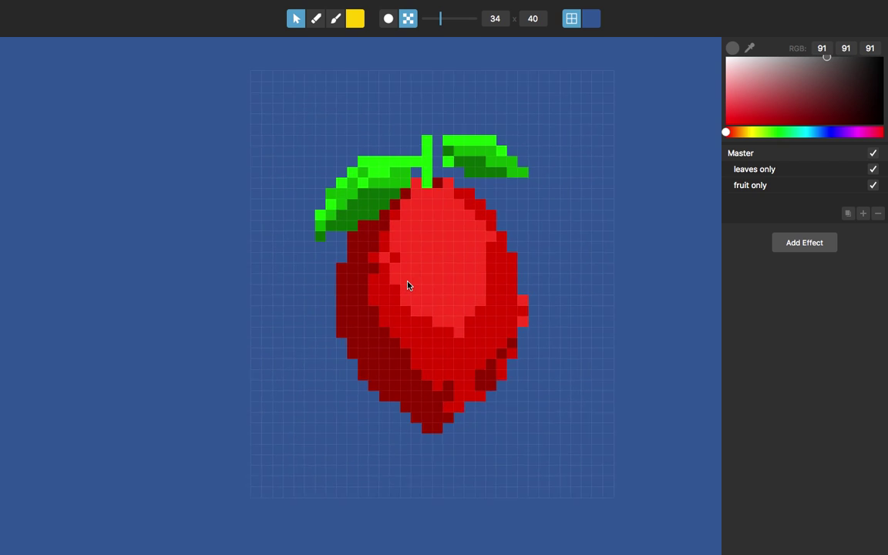
pyautogui.click(756, 169)
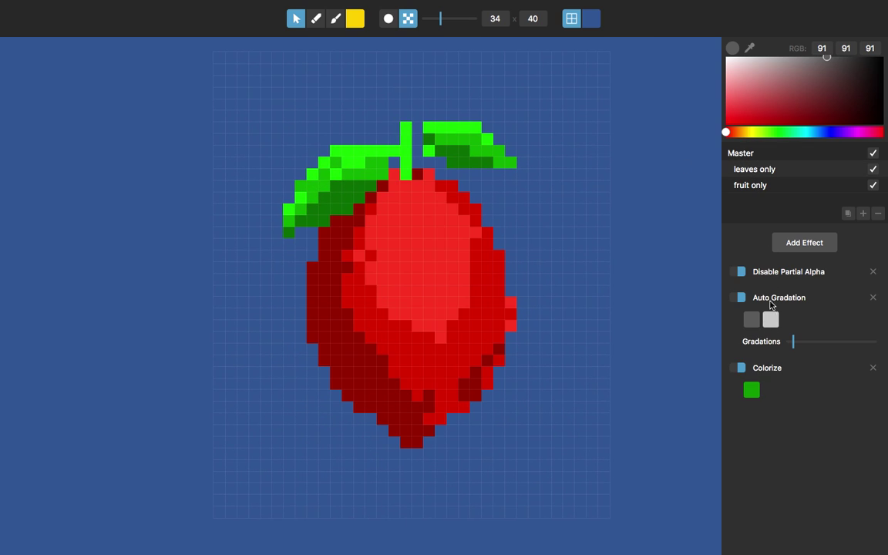
pyautogui.click(778, 192)
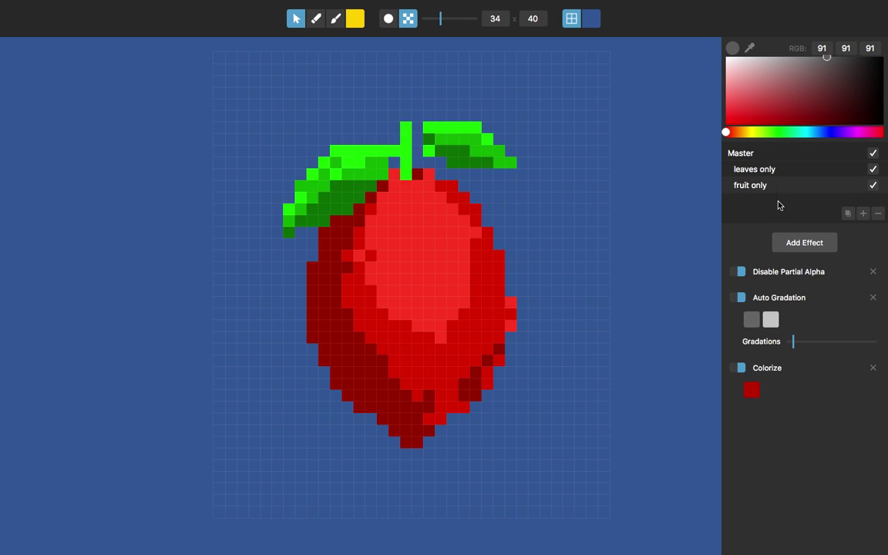
pyautogui.moveTo(178, 7)
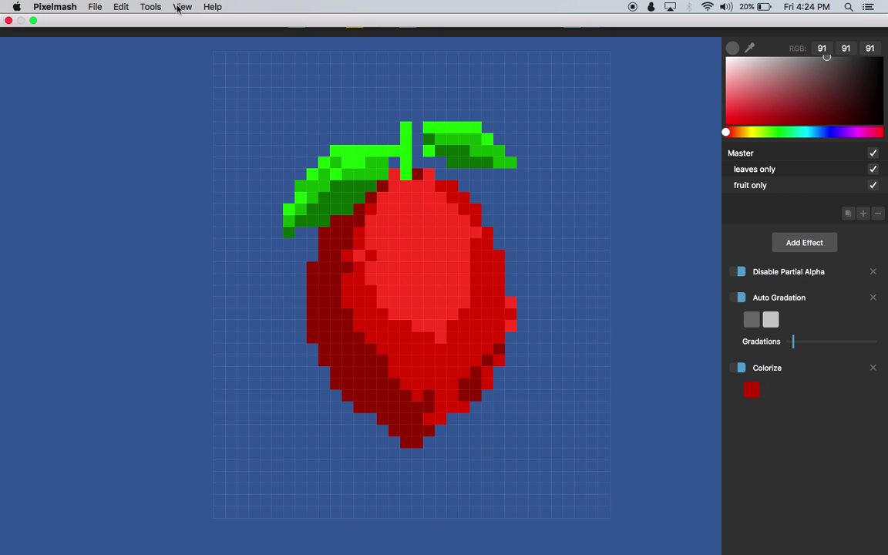
pyautogui.click(120, 7)
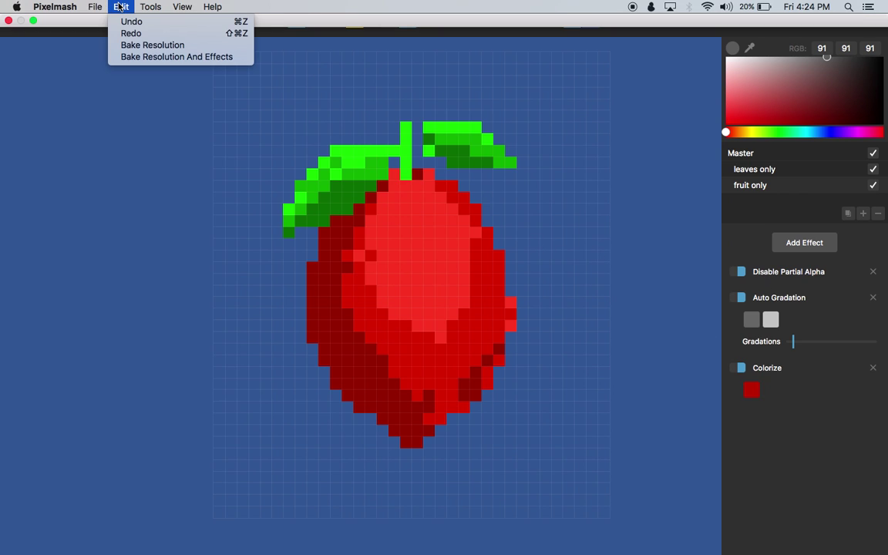
pyautogui.click(146, 57)
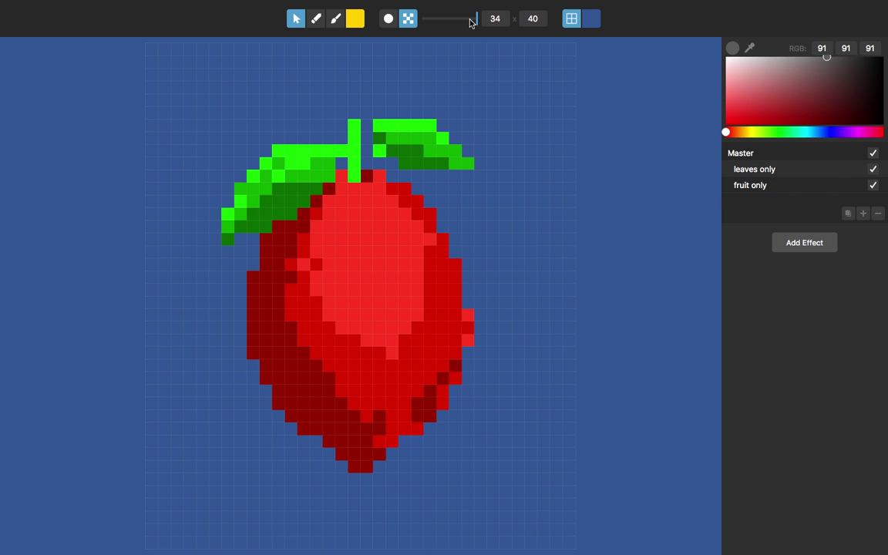
pyautogui.moveTo(472, 23); pyautogui.dragTo(497, 18)
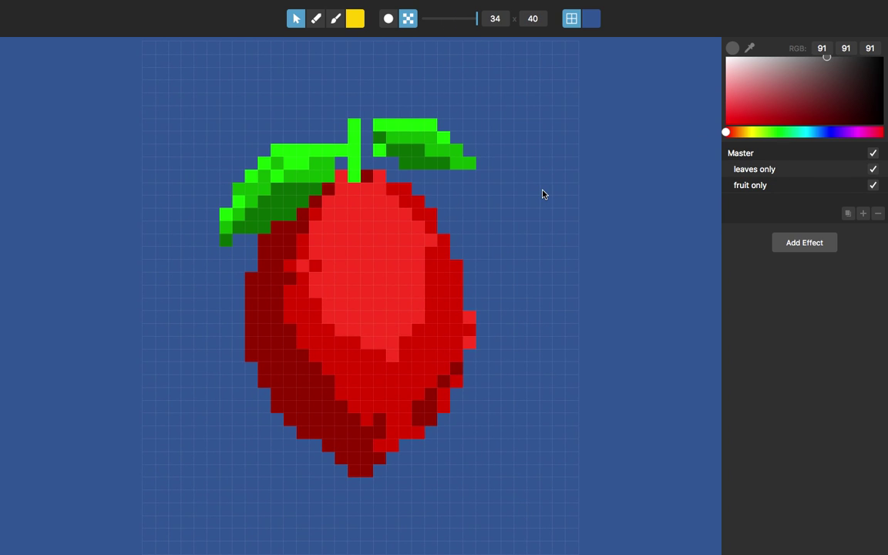
pyautogui.press('c')
pyautogui.press('c')
# Zoom in on the fruit and repaint uneven highlight cells light red with the Brush
pyautogui.hscroll(-5, 486, 219)
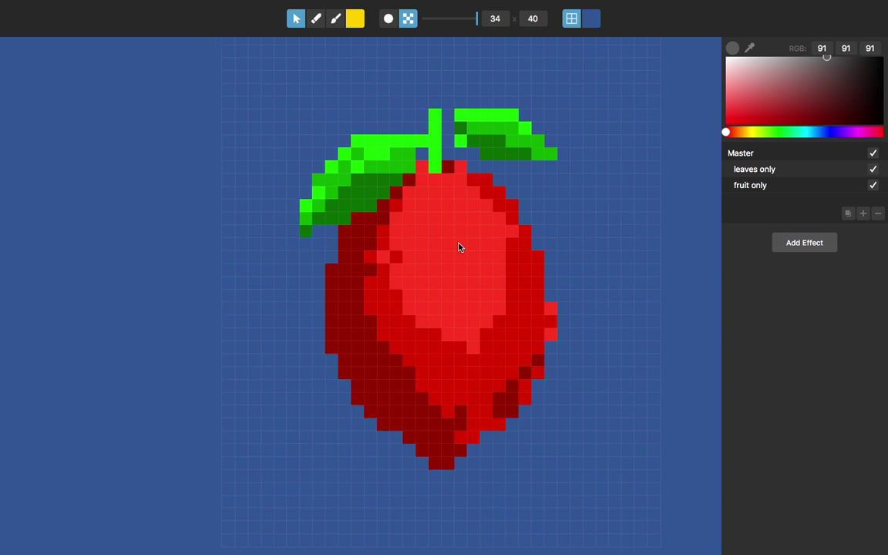
pyautogui.scroll(3, 460, 246)
pyautogui.moveTo(441, 261); pyautogui.dragTo(409, 246)
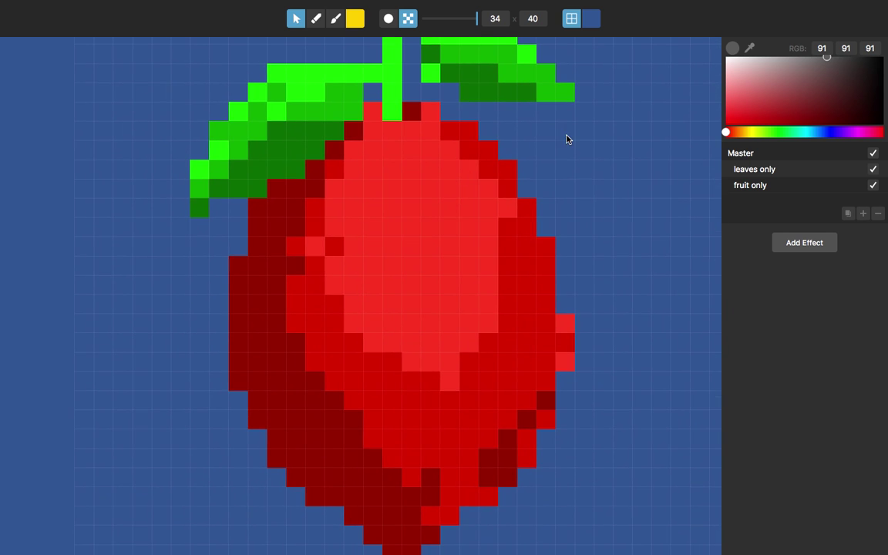
pyautogui.click(339, 22)
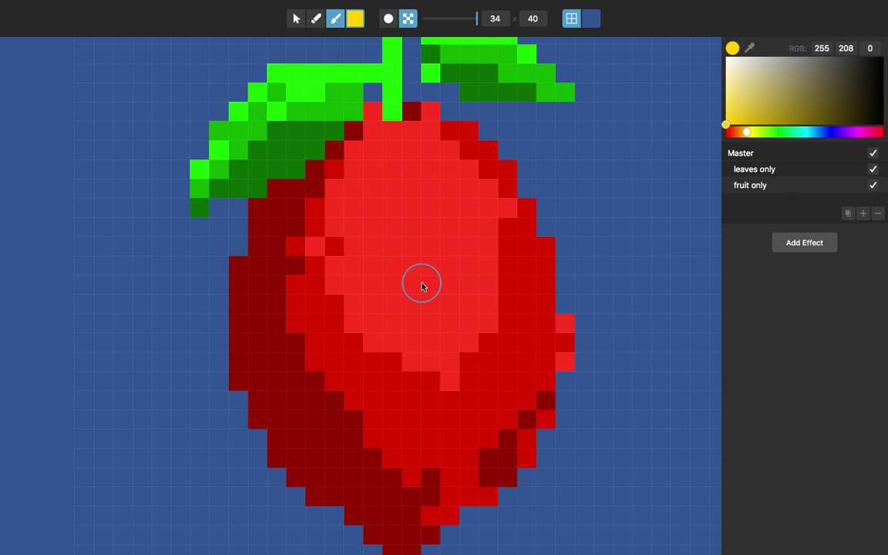
pyautogui.press('alt')
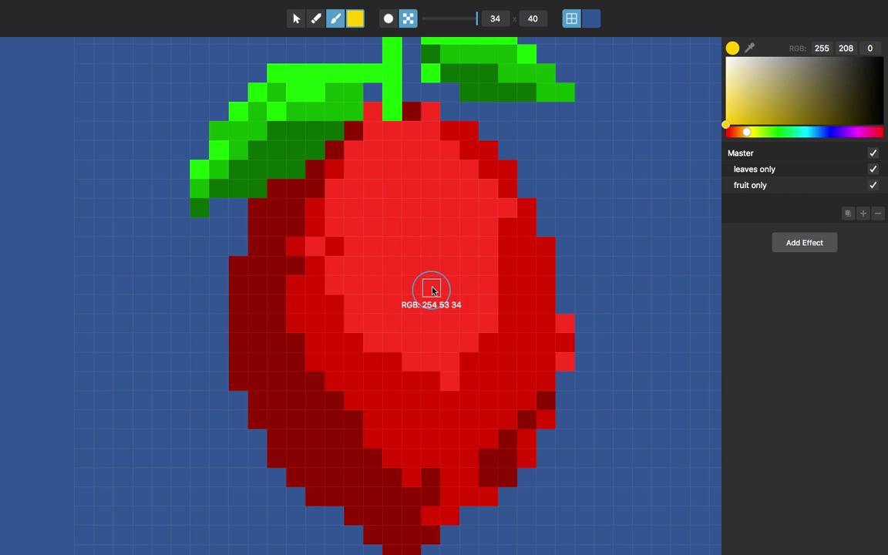
pyautogui.keyDown('alt'); pyautogui.click(410, 209); pyautogui.keyUp('alt')
pyautogui.moveTo(374, 267)
pyautogui.mouseDown()
pyautogui.moveTo(338, 247)
pyautogui.moveTo(353, 307)
pyautogui.moveTo(374, 335)
pyautogui.moveTo(440, 358)
pyautogui.moveTo(482, 338)
pyautogui.moveTo(500, 263)
pyautogui.mouseUp()
# Paint mid red along the highlight's lower-right edge and the lowest fruit cells dark red
pyautogui.press('alt')
pyautogui.keyDown('alt'); pyautogui.click(528, 310); pyautogui.keyUp('alt')
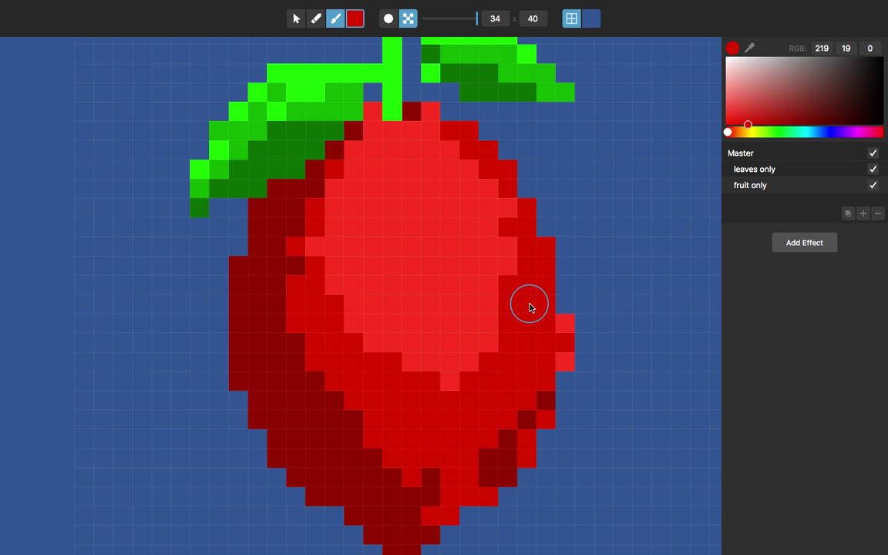
pyautogui.moveTo(529, 307)
pyautogui.mouseDown()
pyautogui.moveTo(509, 360)
pyautogui.moveTo(425, 391)
pyautogui.moveTo(493, 352)
pyautogui.moveTo(520, 295)
pyautogui.moveTo(475, 361)
pyautogui.moveTo(416, 387)
pyautogui.moveTo(335, 342)
pyautogui.moveTo(311, 282)
pyautogui.moveTo(310, 248)
pyautogui.moveTo(318, 251)
pyautogui.moveTo(299, 266)
pyautogui.moveTo(297, 286)
pyautogui.moveTo(315, 375)
pyautogui.moveTo(381, 419)
pyautogui.moveTo(436, 430)
pyautogui.moveTo(514, 419)
pyautogui.moveTo(537, 397)
pyautogui.moveTo(537, 372)
pyautogui.moveTo(560, 349)
pyautogui.moveTo(562, 359)
pyautogui.moveTo(561, 327)
pyautogui.moveTo(520, 382)
pyautogui.moveTo(488, 464)
pyautogui.moveTo(504, 469)
pyautogui.moveTo(453, 471)
pyautogui.moveTo(428, 479)
pyautogui.moveTo(432, 487)
pyautogui.moveTo(376, 460)
pyautogui.mouseUp()
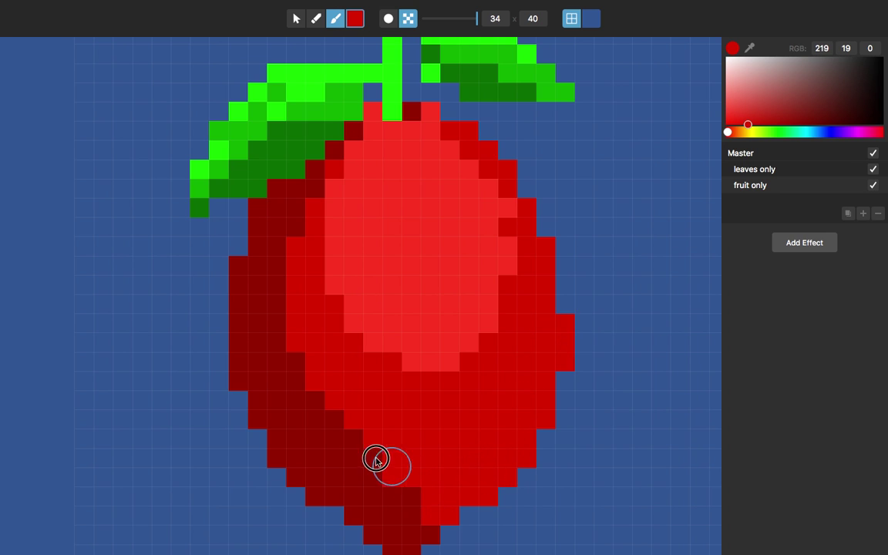
pyautogui.keyDown('alt'); pyautogui.click(412, 498); pyautogui.keyUp('alt')
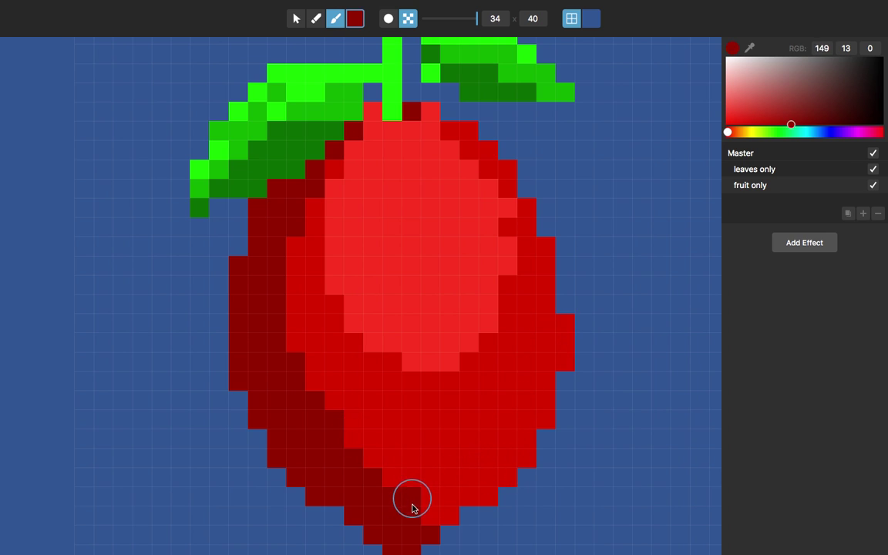
pyautogui.moveTo(412, 507); pyautogui.dragTo(440, 511)
pyautogui.scroll(-1, 459, 389)
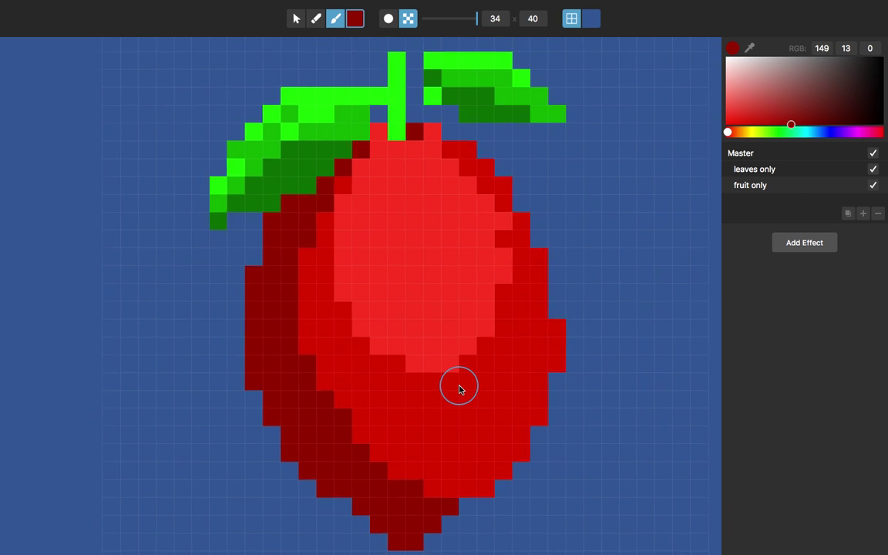
pyautogui.scroll(-2, 459, 389)
# View the leaves group alone and paint mid green along the left leaf edge and beside the stem
pyautogui.click(775, 171)
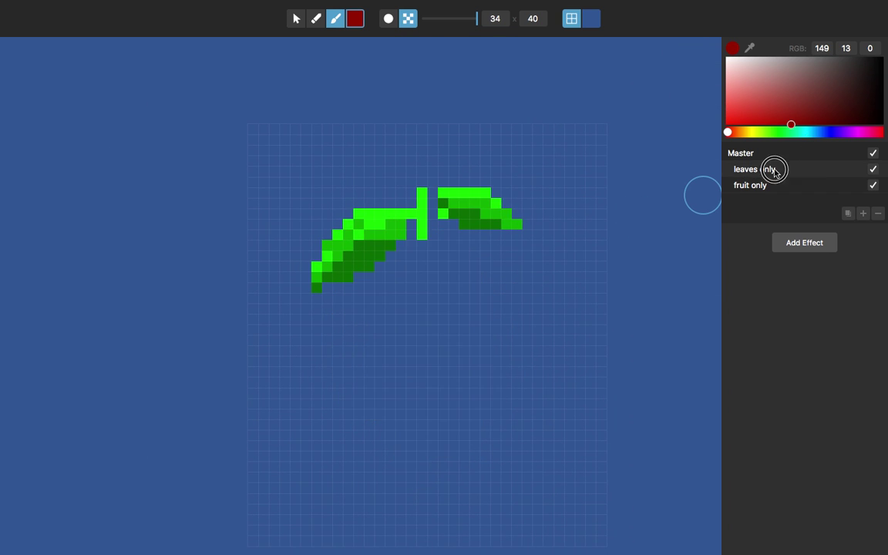
pyautogui.scroll(3, 355, 240)
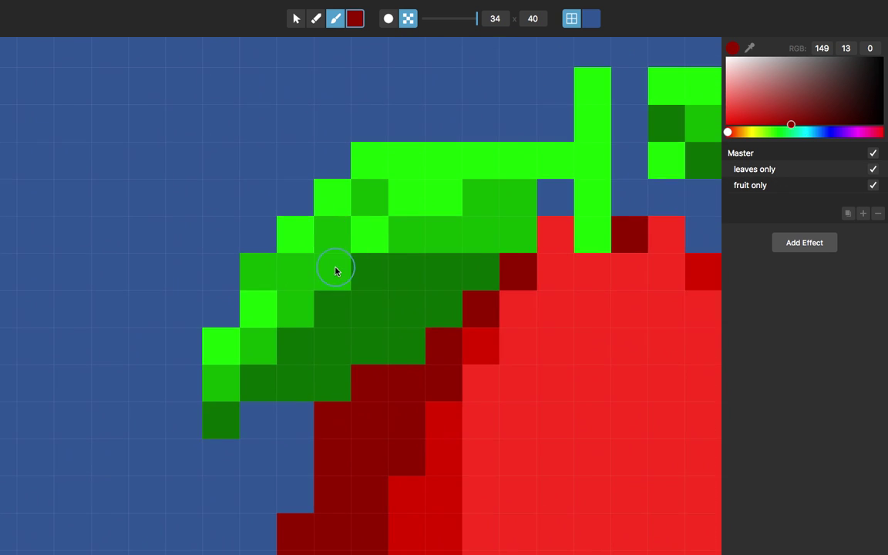
pyautogui.keyDown('alt'); pyautogui.click(336, 271); pyautogui.keyUp('alt')
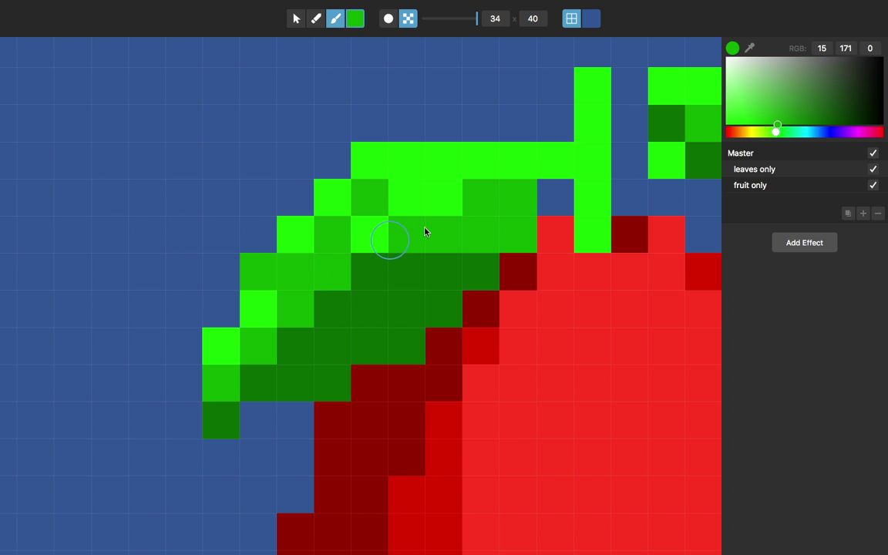
pyautogui.moveTo(426, 230)
pyautogui.mouseDown()
pyautogui.moveTo(368, 236)
pyautogui.moveTo(232, 350)
pyautogui.mouseUp()
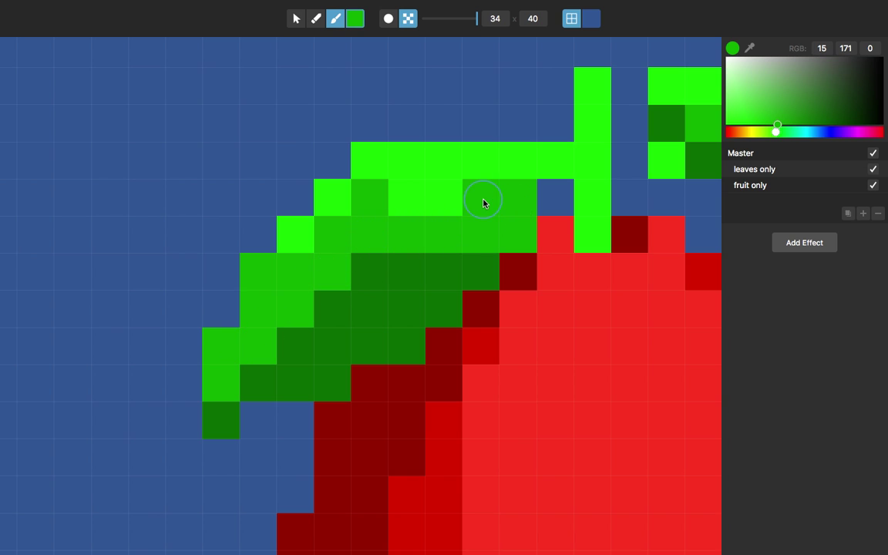
pyautogui.moveTo(634, 129)
pyautogui.mouseDown()
pyautogui.moveTo(658, 117)
pyautogui.moveTo(670, 127)
pyautogui.mouseUp()
pyautogui.hscroll(8, 670, 127)
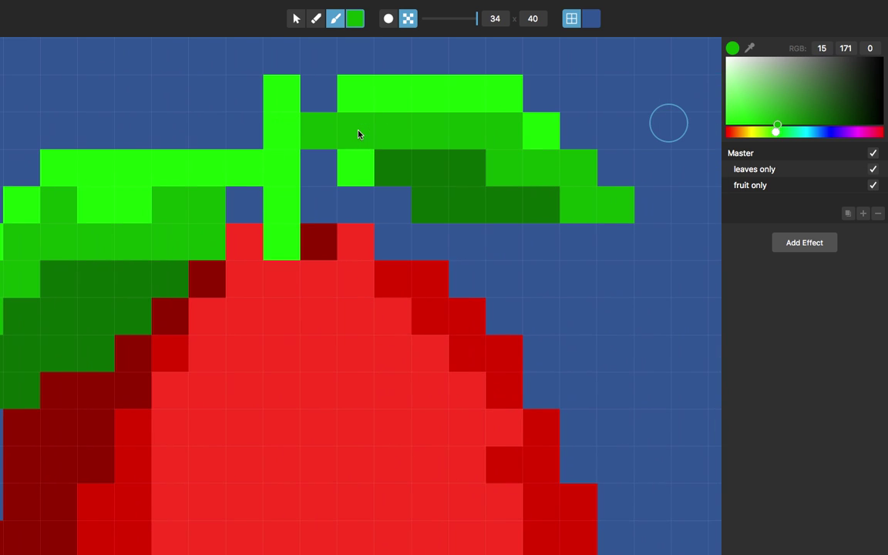
# Repaint right-leaf cells in mid and dark green, then zoom out to the whole sprite
pyautogui.click(363, 152)
pyautogui.moveTo(362, 153); pyautogui.dragTo(460, 139)
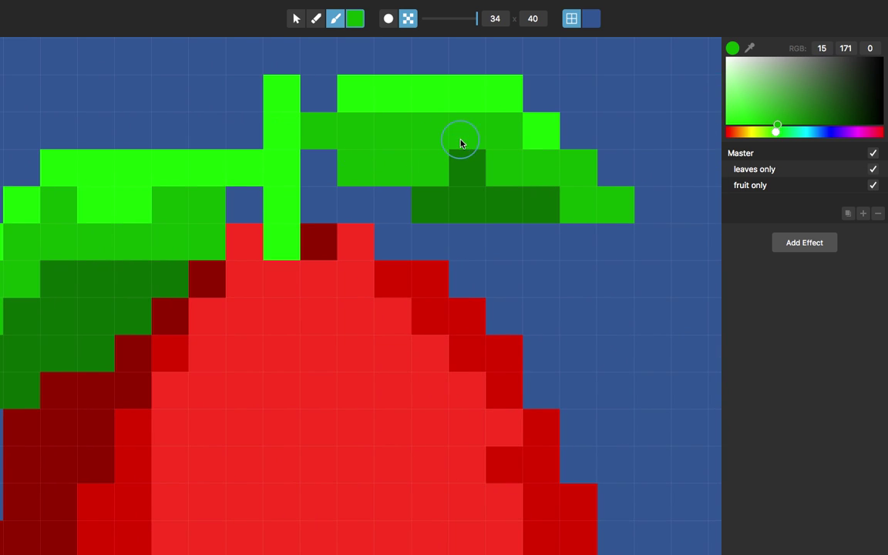
pyautogui.keyDown('alt'); pyautogui.click(475, 202); pyautogui.keyUp('alt')
pyautogui.moveTo(474, 202)
pyautogui.mouseDown()
pyautogui.moveTo(434, 181)
pyautogui.moveTo(358, 170)
pyautogui.mouseUp()
pyautogui.scroll(-5, 430, 208)
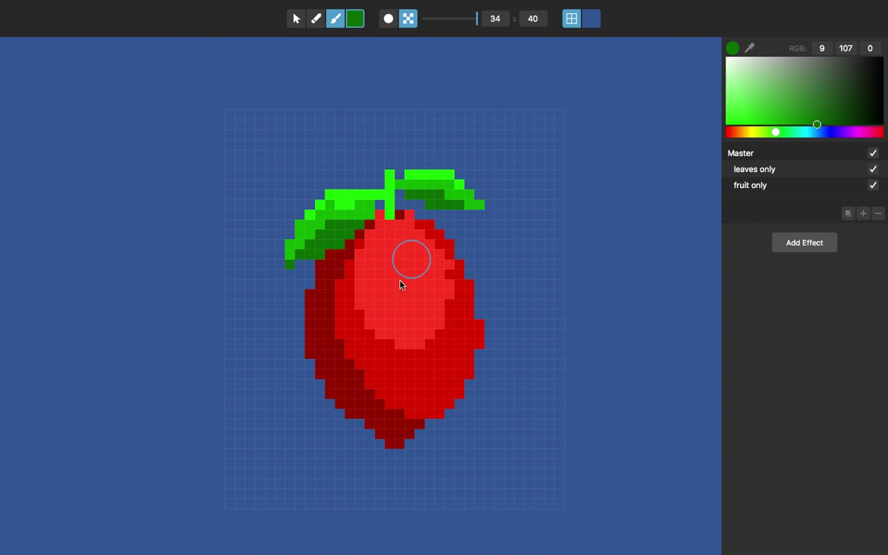
pyautogui.click(296, 18)
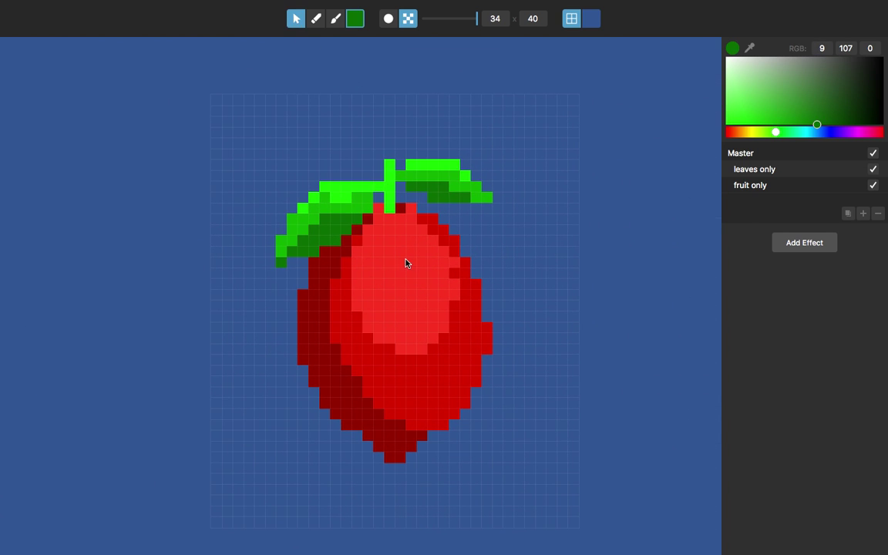
pyautogui.scroll(-2, 406, 262)
pyautogui.scroll(2, 427, 283)
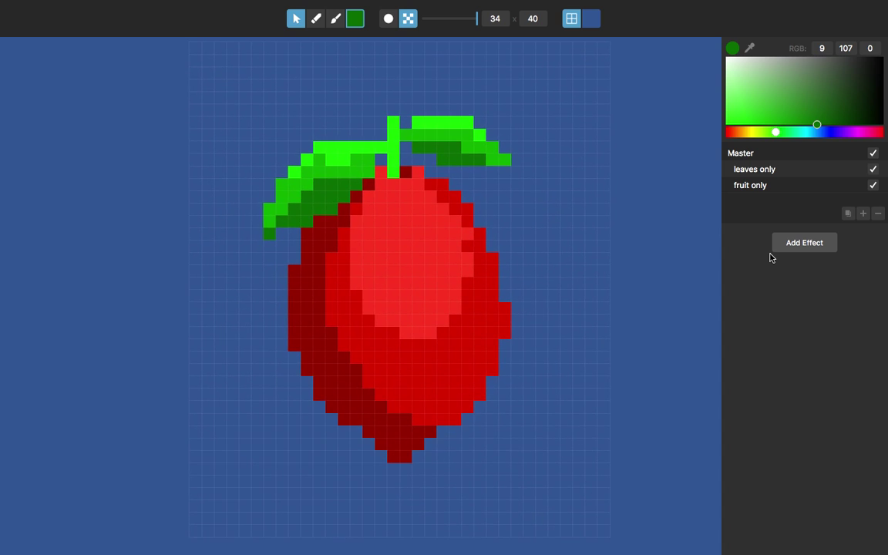
pyautogui.click(784, 185)
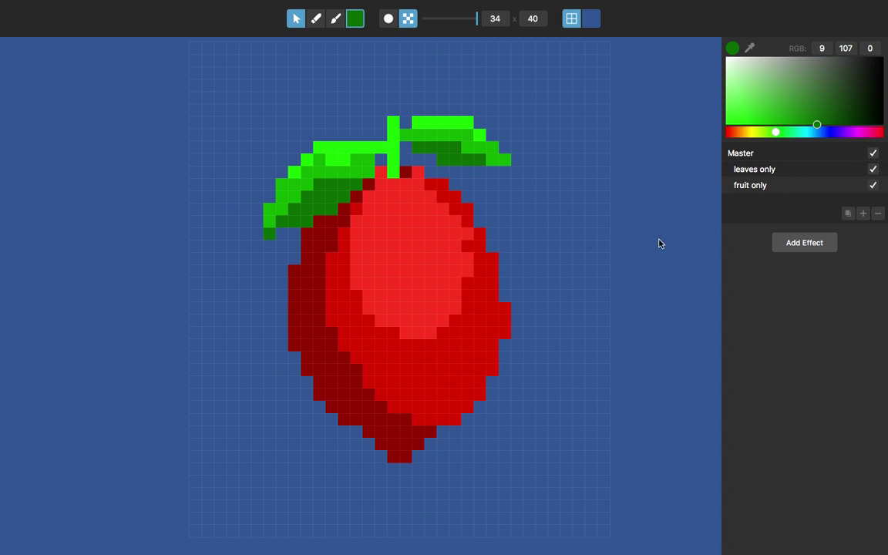
# Add an Outline effect to the fruit and set its colour to dark red
pyautogui.click(803, 243)
pyautogui.click(802, 323)
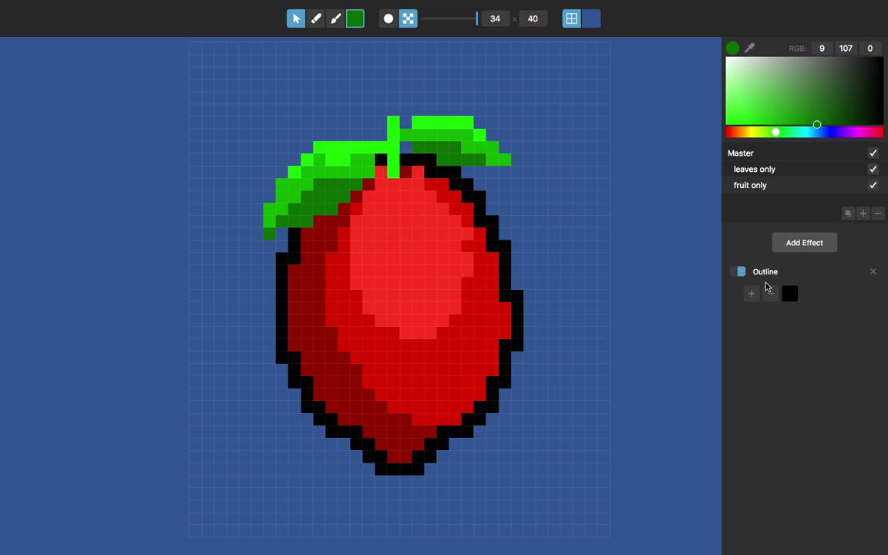
pyautogui.click(789, 293)
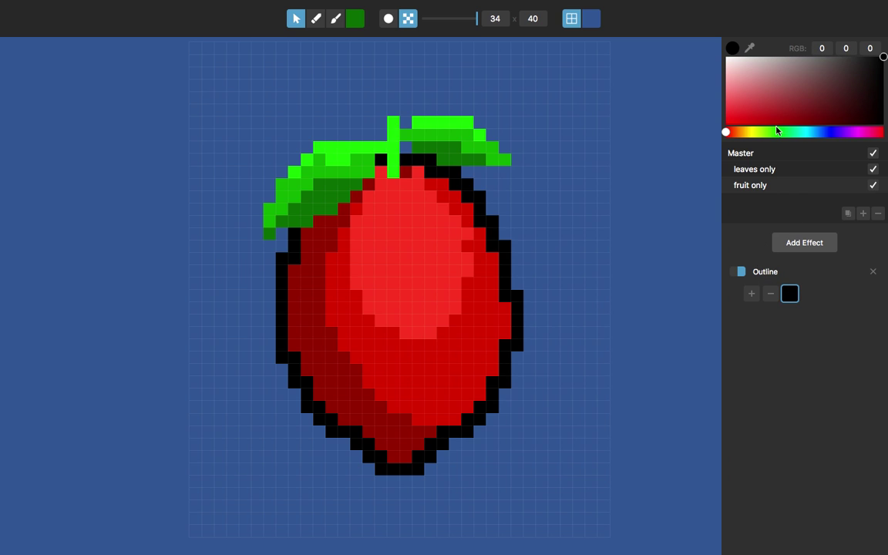
pyautogui.click(725, 133)
pyautogui.moveTo(767, 110); pyautogui.dragTo(831, 146)
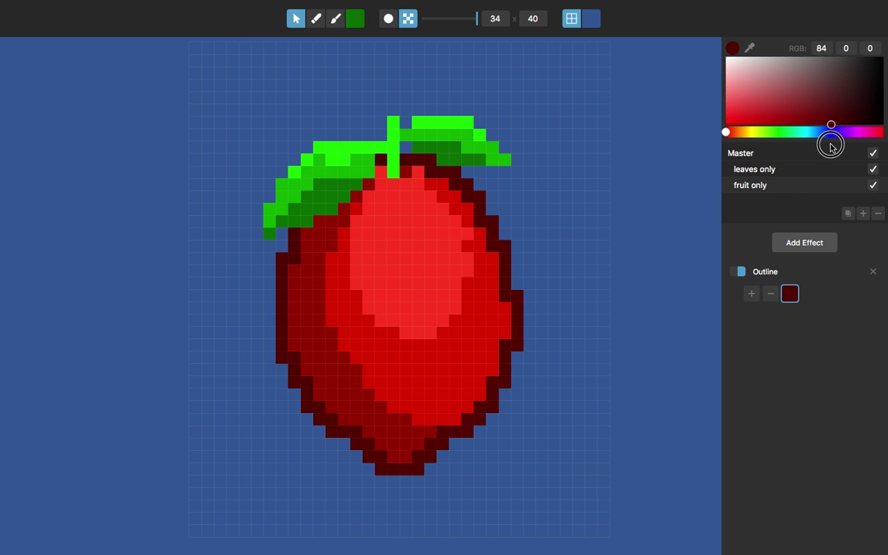
# Add an Outline effect to the leaves, coloured dark green (3, 65, 0)
pyautogui.click(801, 242)
pyautogui.click(799, 322)
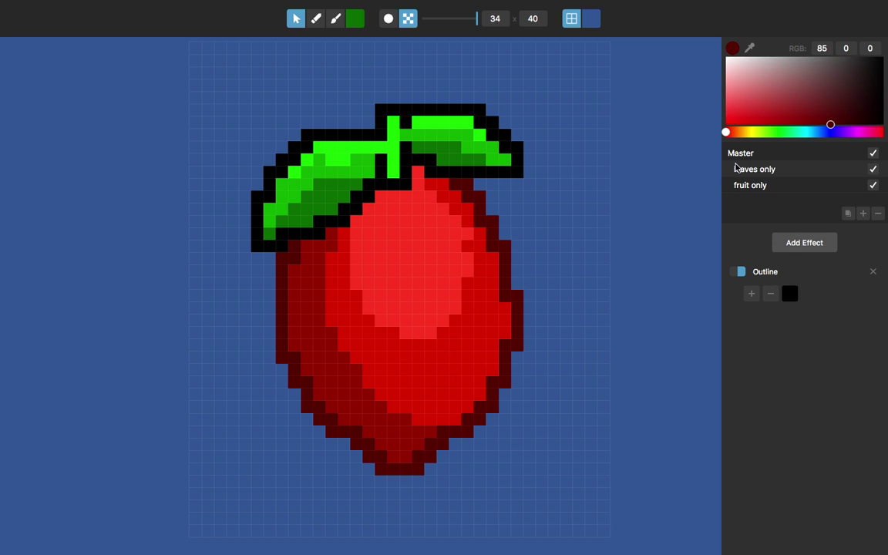
pyautogui.click(776, 133)
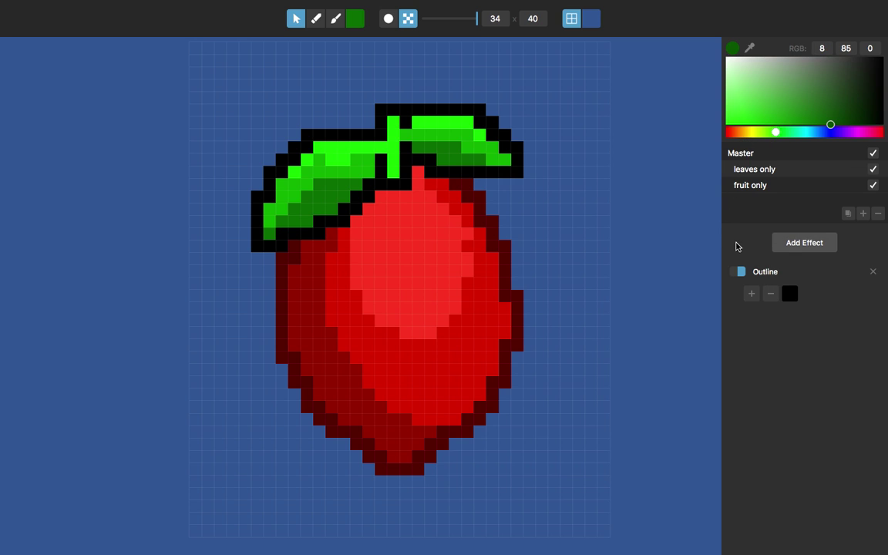
pyautogui.click(789, 293)
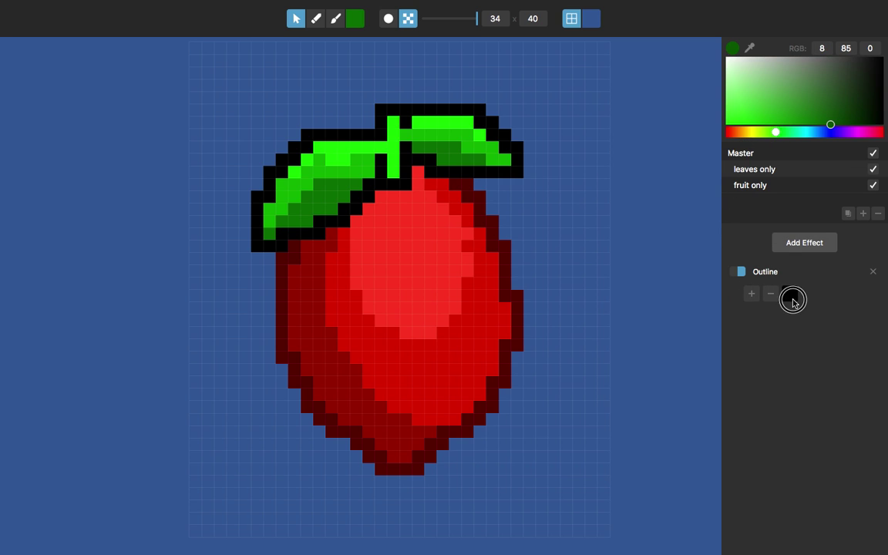
pyautogui.click(777, 133)
pyautogui.moveTo(831, 135)
pyautogui.mouseDown()
pyautogui.moveTo(858, 129)
pyautogui.moveTo(844, 135)
pyautogui.mouseUp()
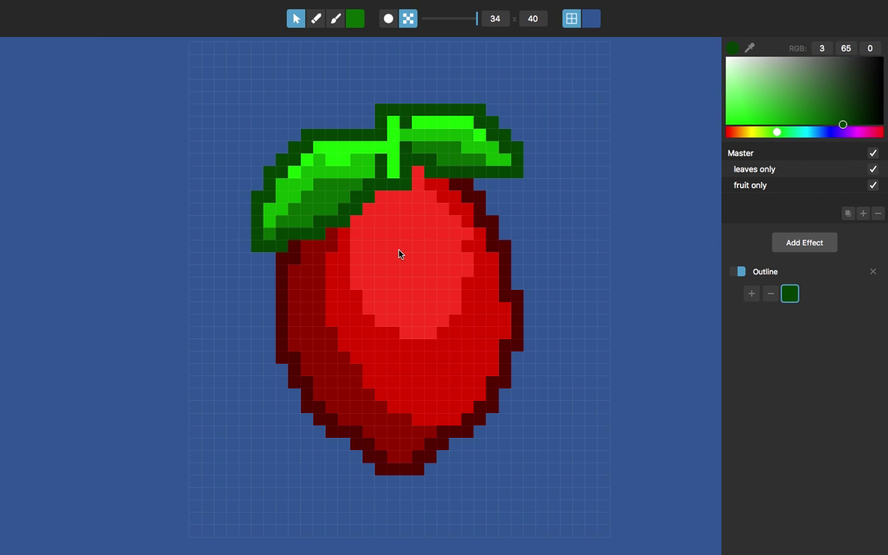
pyautogui.scroll(-3, 400, 253)
pyautogui.scroll(1, 399, 254)
pyautogui.moveTo(399, 254); pyautogui.dragTo(406, 263)
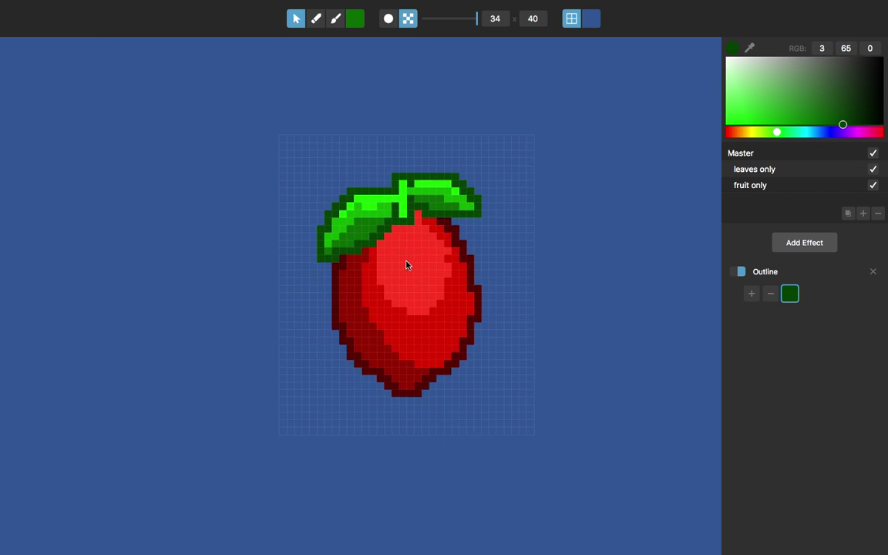
# Turn off the pixel grid and make the canvas background neutral gray (105, 105, 105)
pyautogui.click(572, 19)
pyautogui.scroll(2, 412, 256)
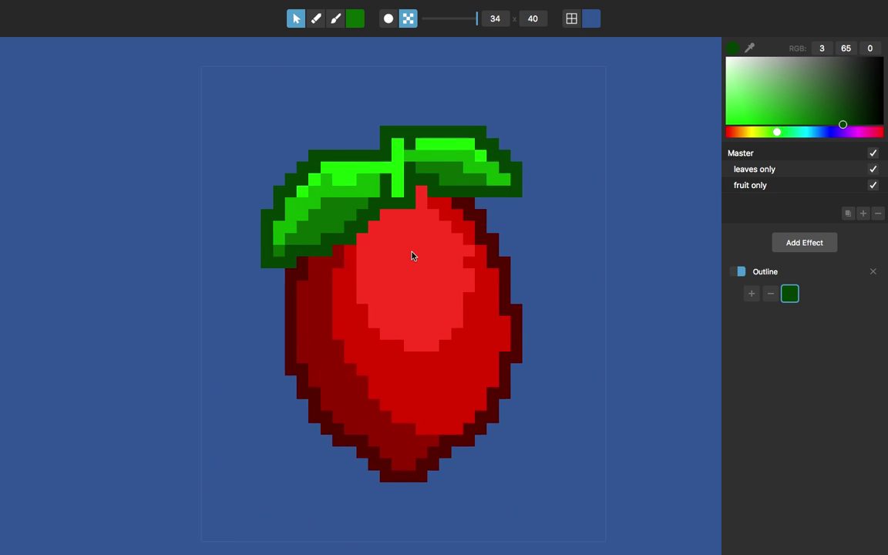
pyautogui.click(593, 21)
pyautogui.moveTo(808, 77); pyautogui.dragTo(819, 38)
pyautogui.scroll(-1, 431, 329)
pyautogui.scroll(-1, 430, 329)
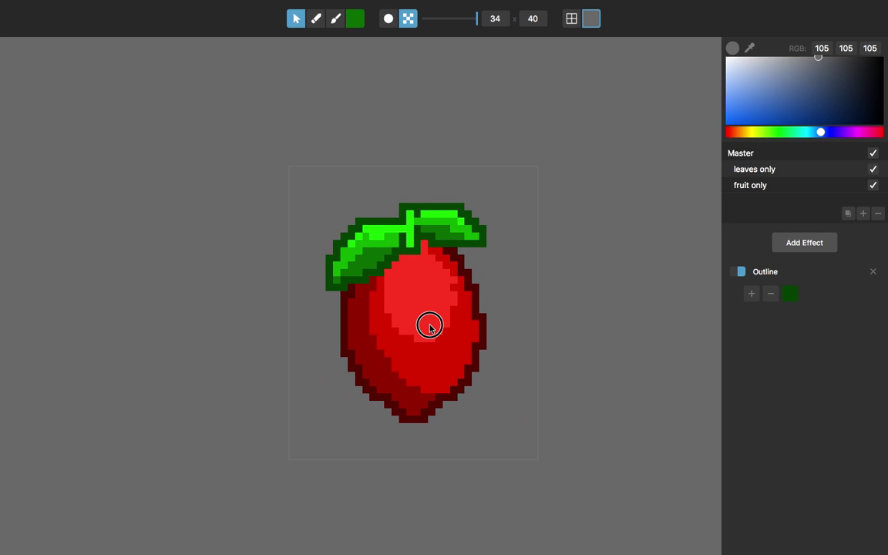
pyautogui.scroll(1, 413, 316)
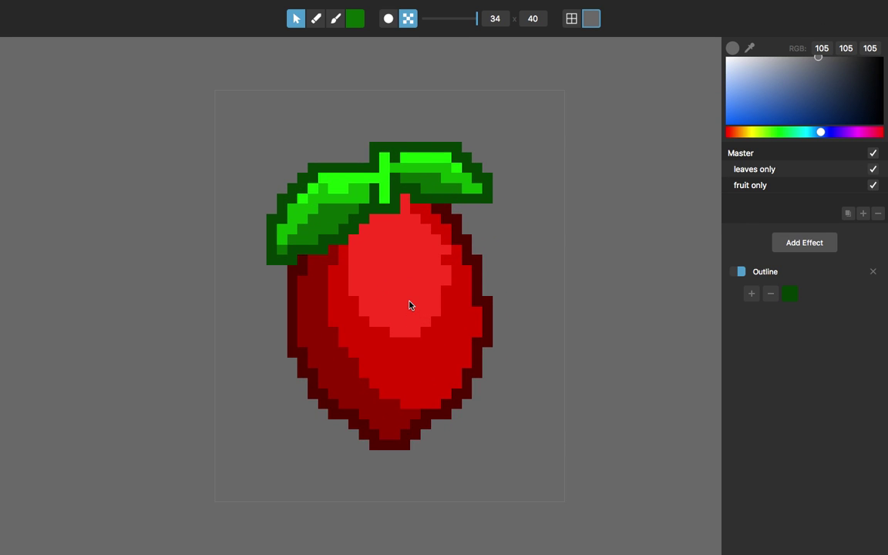